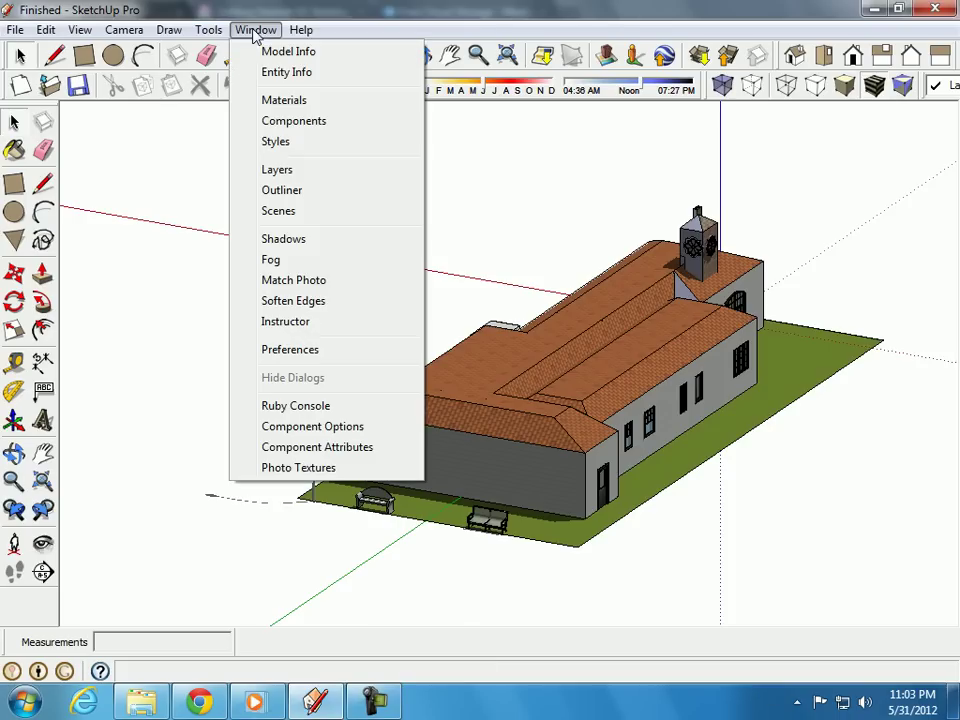
Pick the Lamp_Post_Column from the Lighting_Exterior components for placement in the model.
{"action": "left_click", "coordinate": [284, 122]}
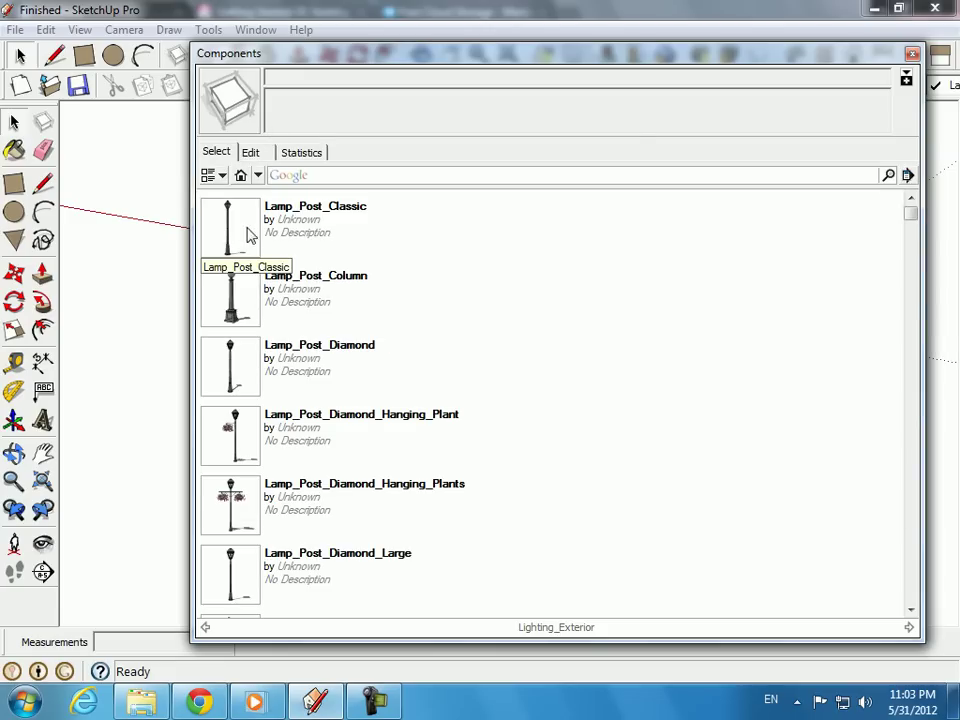
{"action": "left_click", "coordinate": [228, 318]}
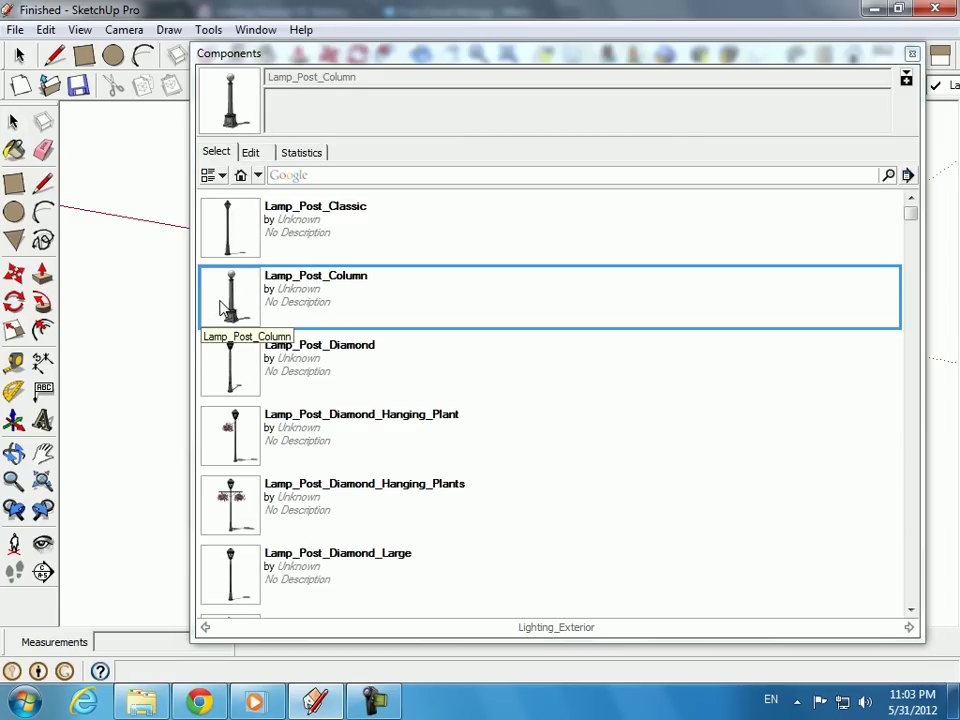
{"action": "left_click", "coordinate": [226, 240]}
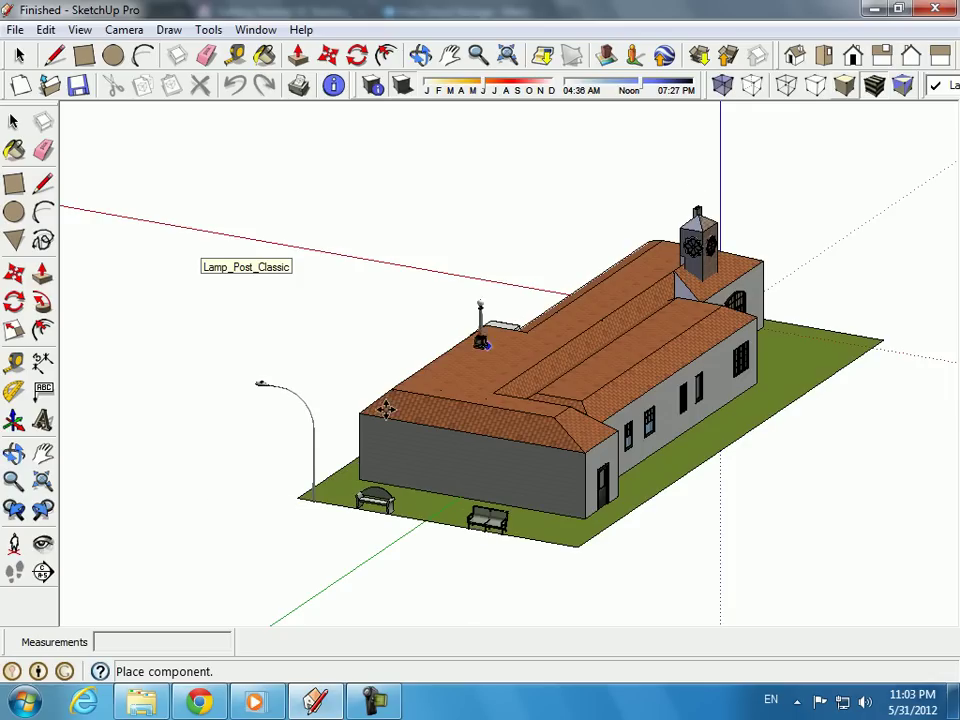
Drop the Lamp_Post_Column beside the curved street lamp at the lawn's corner.
{"action": "scroll", "coordinate": [300, 500], "scroll_direction": "up", "scroll_amount": 2}
{"action": "scroll", "coordinate": [295, 505], "scroll_direction": "up", "scroll_amount": 3}
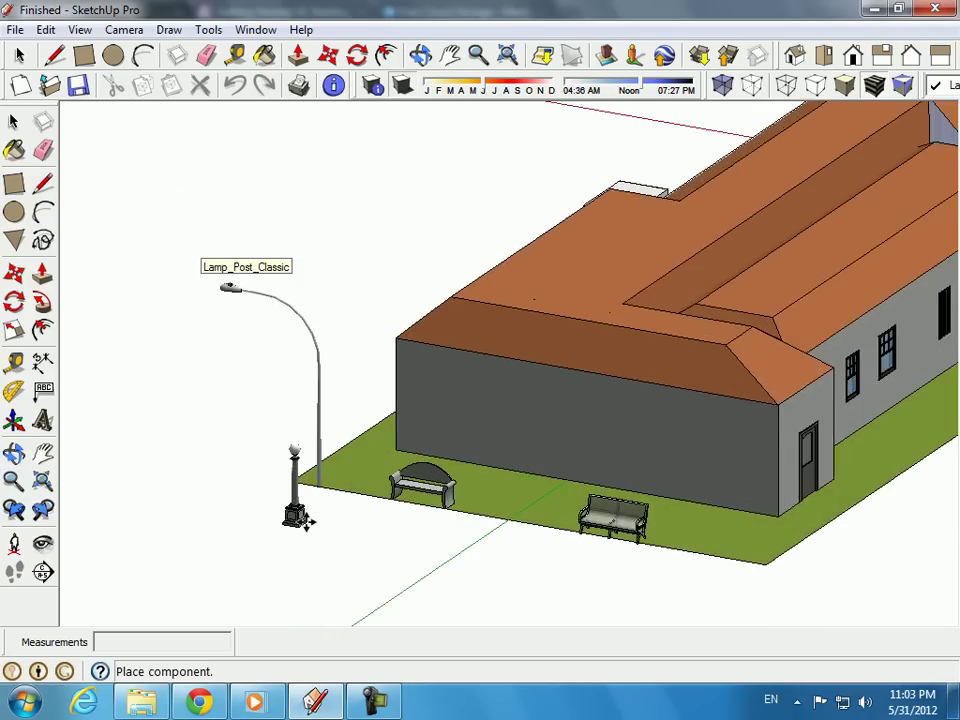
{"action": "scroll", "coordinate": [292, 508], "scroll_direction": "up", "scroll_amount": 2}
{"action": "scroll", "coordinate": [292, 508], "scroll_direction": "up", "scroll_amount": 2}
{"action": "left_click", "coordinate": [293, 508]}
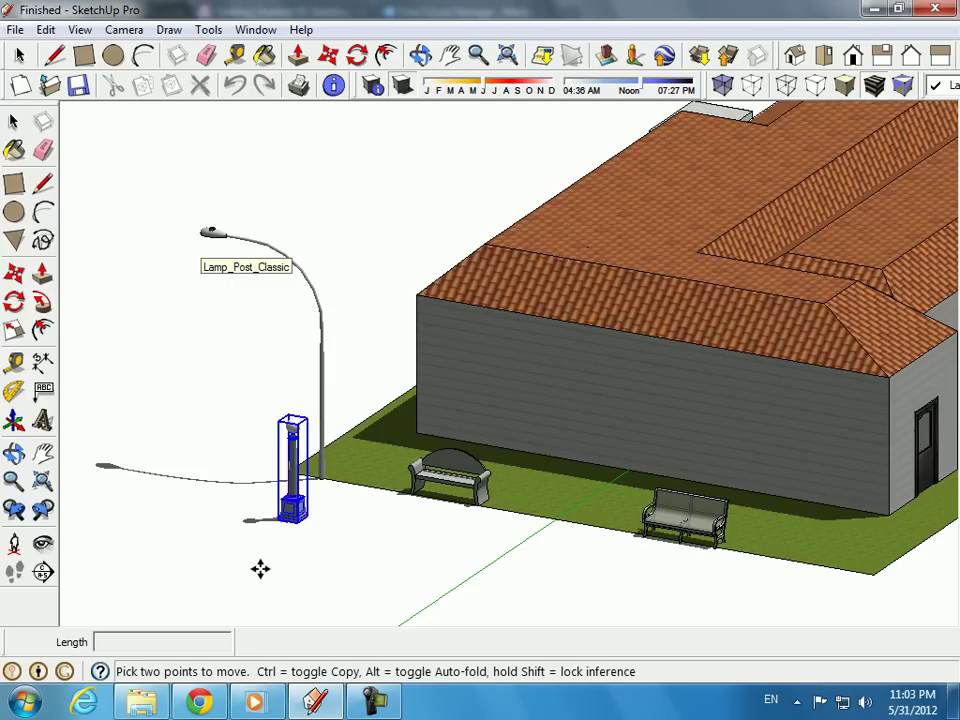
{"action": "key", "text": "o"}
{"action": "middle_click_drag", "start_coordinate": [167, 524], "coordinate": [132, 497]}
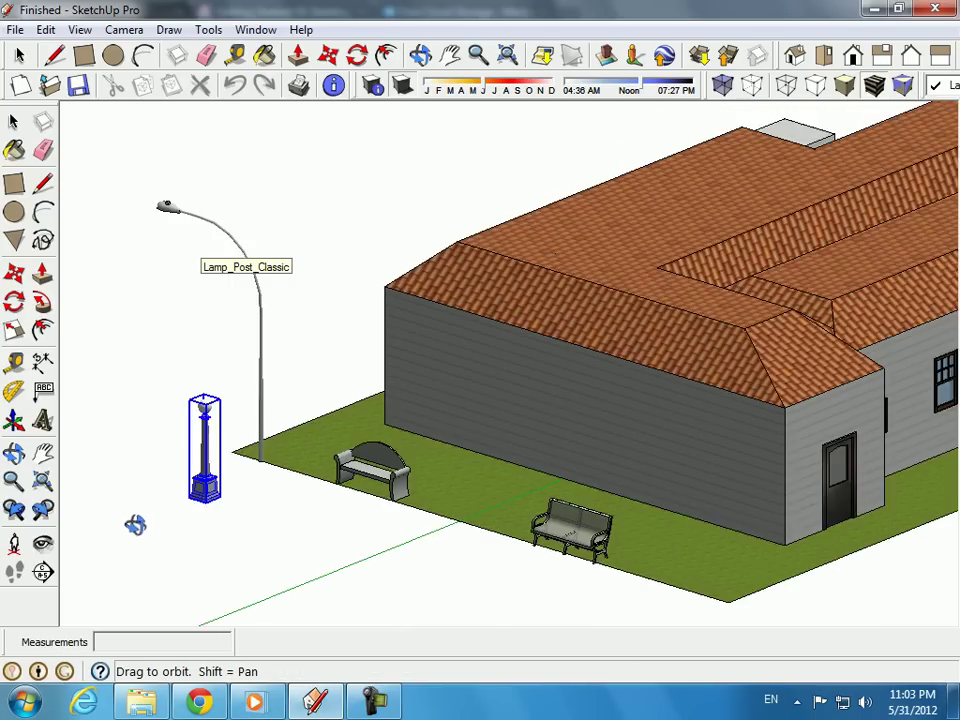
Stretch the lamp post 2.16 times taller, then shrink it uniformly to about 0.76.
{"action": "left_click", "coordinate": [15, 332]}
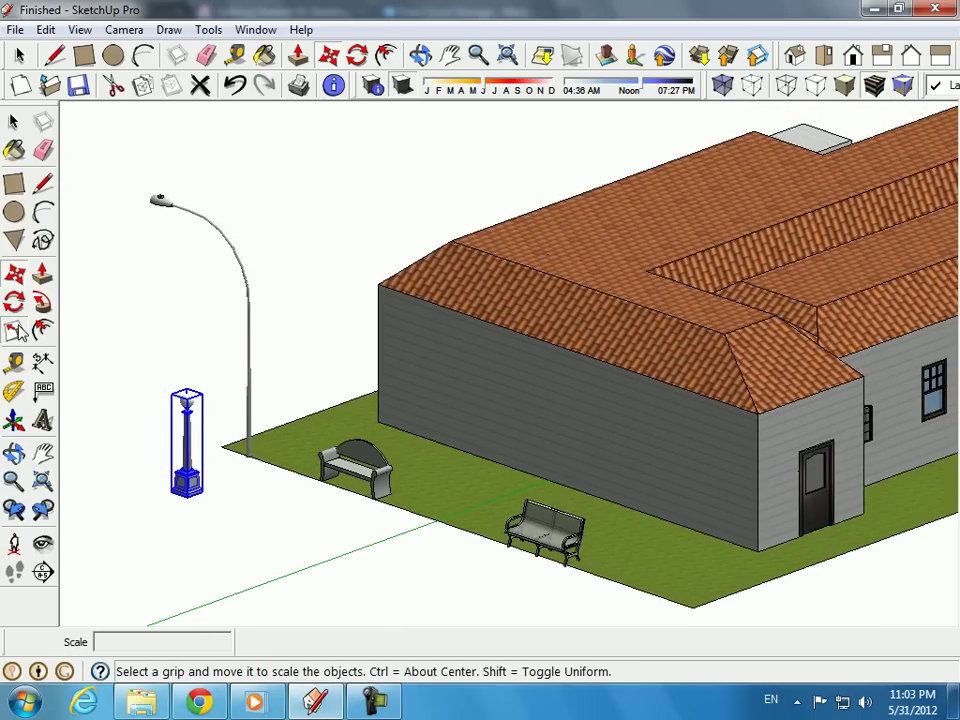
{"action": "scroll", "coordinate": [184, 393], "scroll_direction": "up", "scroll_amount": 2}
{"action": "mouse_move", "coordinate": [186, 390]}
{"action": "left_mouse_down"}
{"action": "mouse_move", "coordinate": [184, 296]}
{"action": "mouse_move", "coordinate": [145, 210]}
{"action": "left_mouse_up"}
{"action": "left_click_drag", "start_coordinate": [200, 299], "coordinate": [200, 299]}
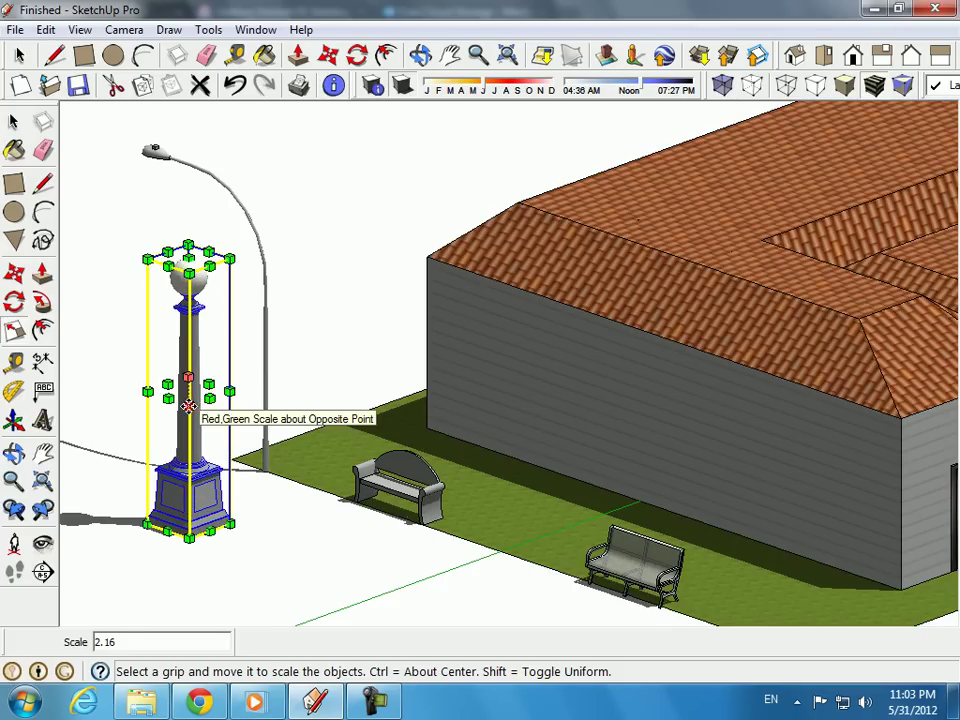
{"action": "mouse_move", "coordinate": [210, 399]}
{"action": "left_mouse_down"}
{"action": "mouse_move", "coordinate": [281, 422]}
{"action": "mouse_move", "coordinate": [222, 412]}
{"action": "mouse_move", "coordinate": [221, 401]}
{"action": "left_mouse_up"}
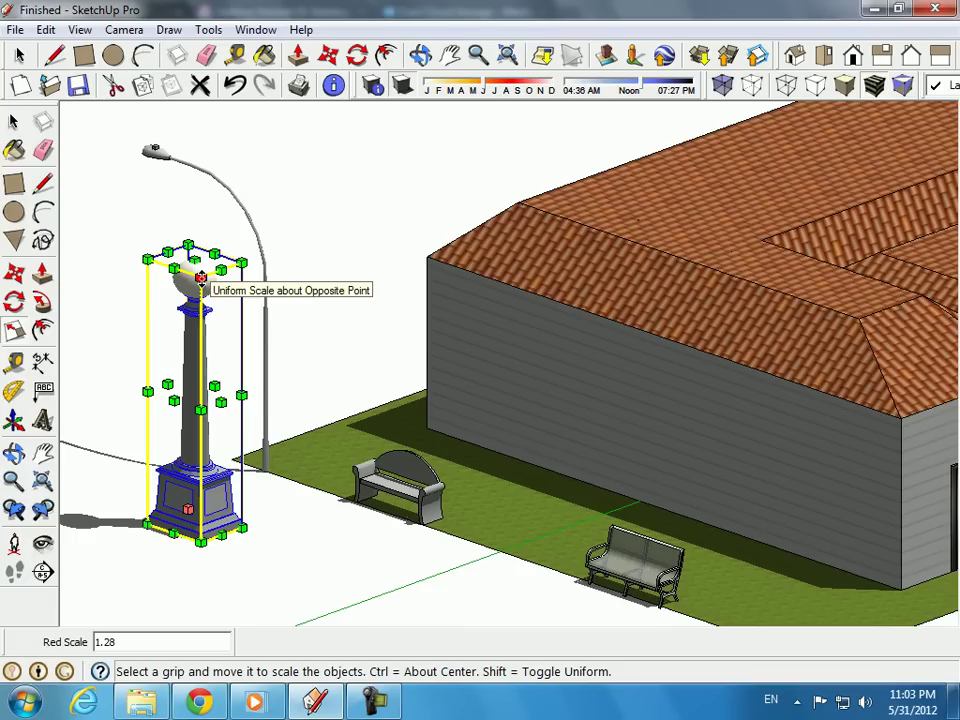
{"action": "left_click_drag", "start_coordinate": [149, 259], "coordinate": [149, 260]}
{"action": "left_click_drag", "start_coordinate": [178, 316], "coordinate": [194, 348]}
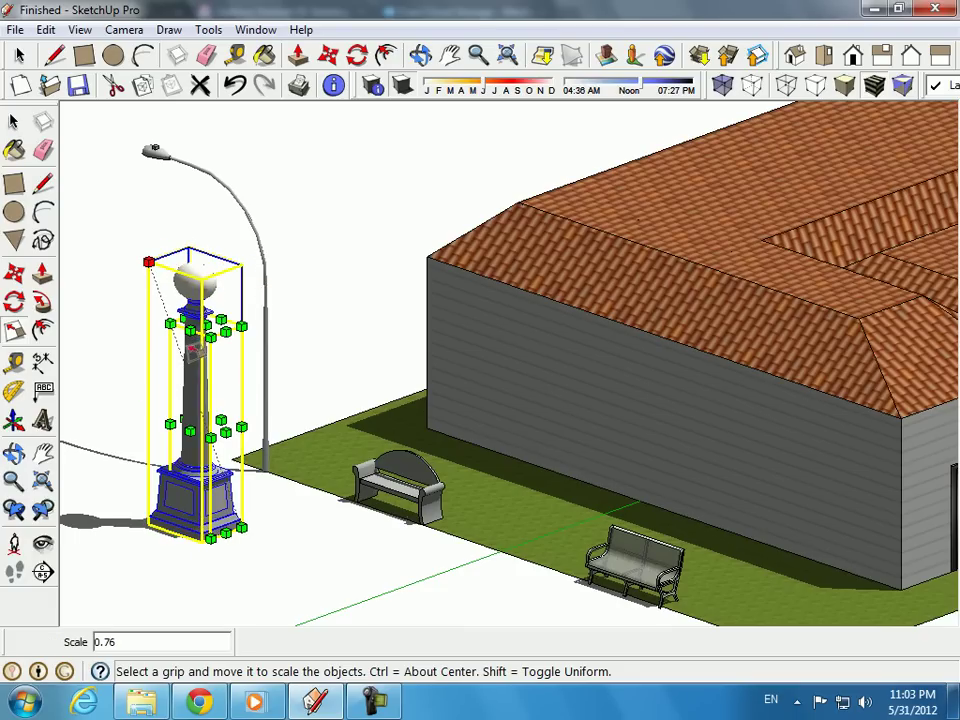
{"action": "mouse_move", "coordinate": [203, 397]}
{"action": "left_mouse_down"}
{"action": "mouse_move", "coordinate": [170, 322]}
{"action": "mouse_move", "coordinate": [197, 380]}
{"action": "mouse_move", "coordinate": [198, 415]}
{"action": "mouse_move", "coordinate": [165, 321]}
{"action": "mouse_move", "coordinate": [198, 357]}
{"action": "left_mouse_up"}
Orbit past the door around to the building's long windowed side.
{"action": "middle_click_drag", "start_coordinate": [189, 298], "coordinate": [423, 462]}
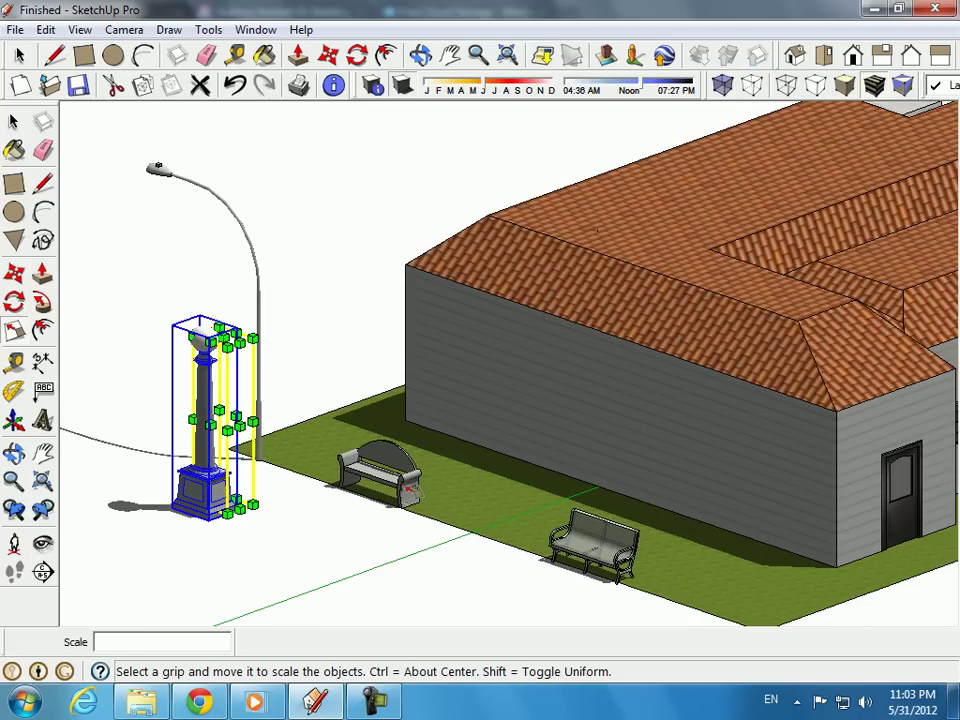
{"action": "middle_click_drag", "start_coordinate": [308, 369], "coordinate": [360, 390]}
{"action": "mouse_move", "coordinate": [419, 521]}
{"action": "middle_mouse_down"}
{"action": "mouse_move", "coordinate": [354, 510]}
{"action": "mouse_move", "coordinate": [257, 514]}
{"action": "mouse_move", "coordinate": [400, 527]}
{"action": "middle_mouse_up"}
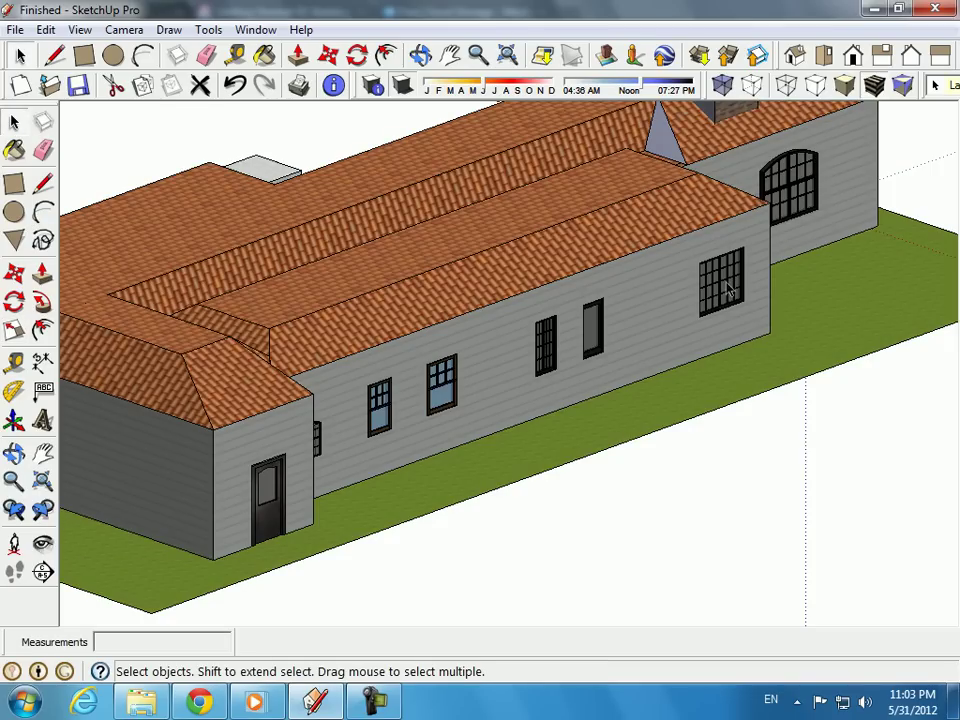
Erase the grid window at the right end of the long wall with the Eraser.
{"action": "left_click", "coordinate": [729, 289]}
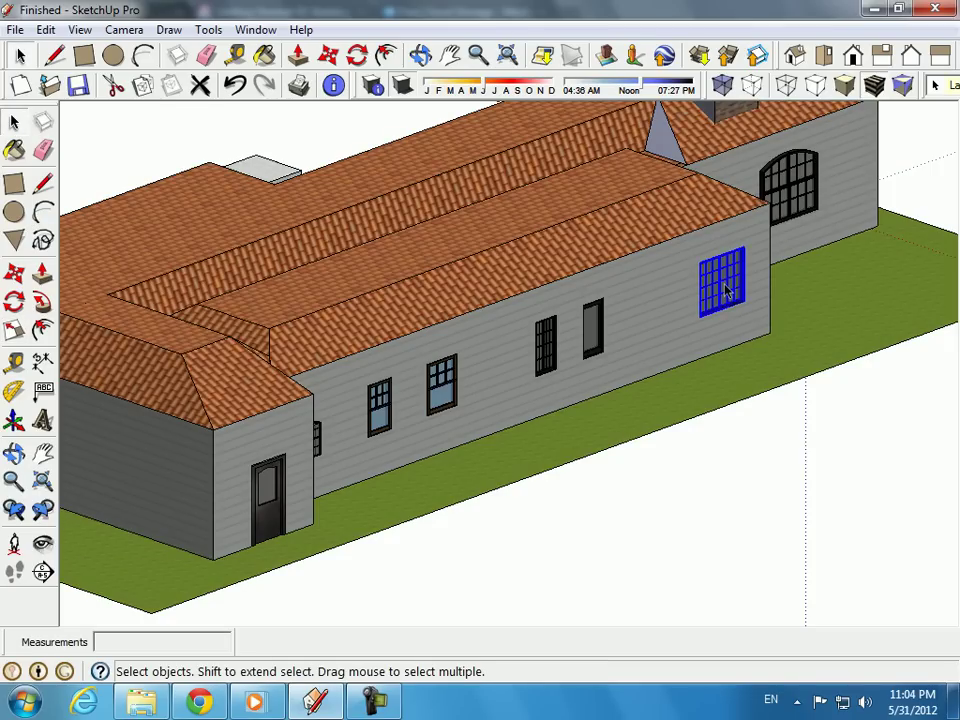
{"action": "key", "text": "e"}
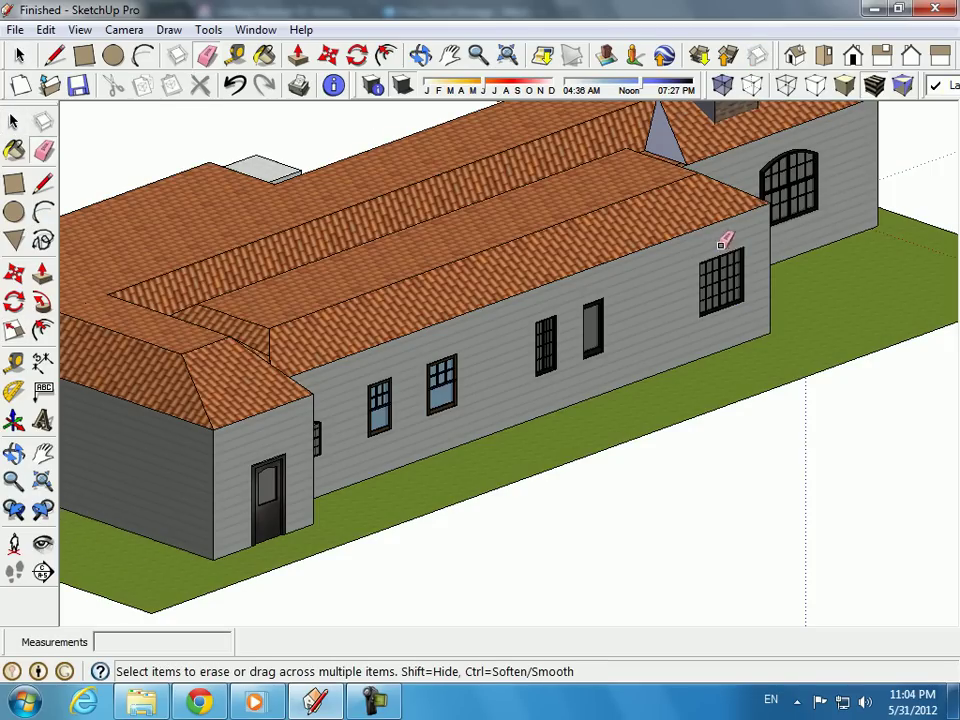
{"action": "left_click_drag", "start_coordinate": [714, 279], "coordinate": [721, 284]}
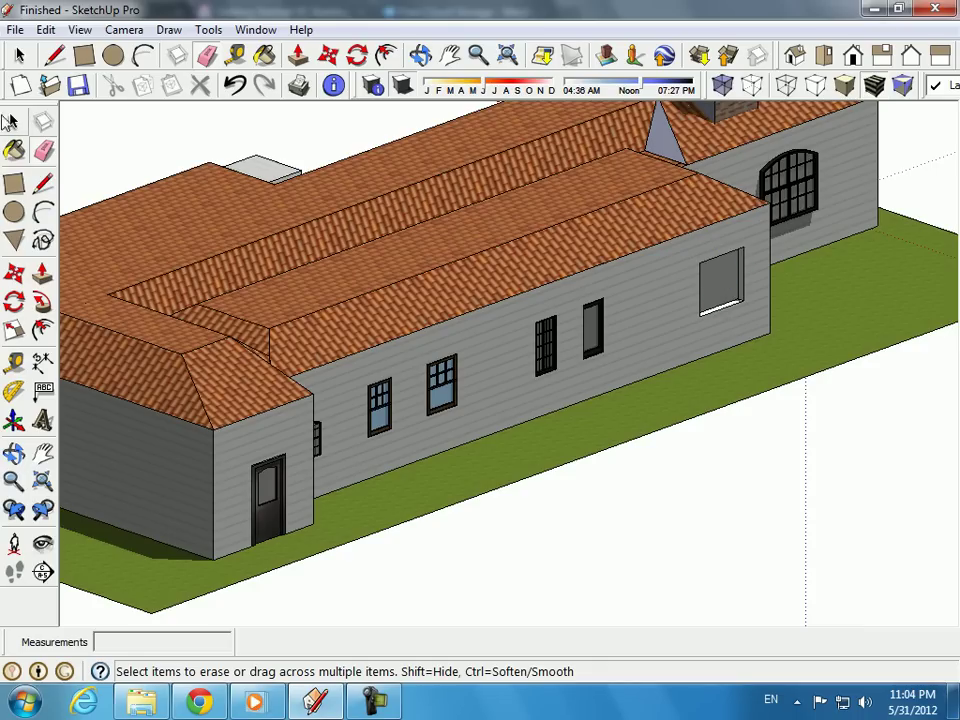
{"action": "left_click", "coordinate": [169, 29]}
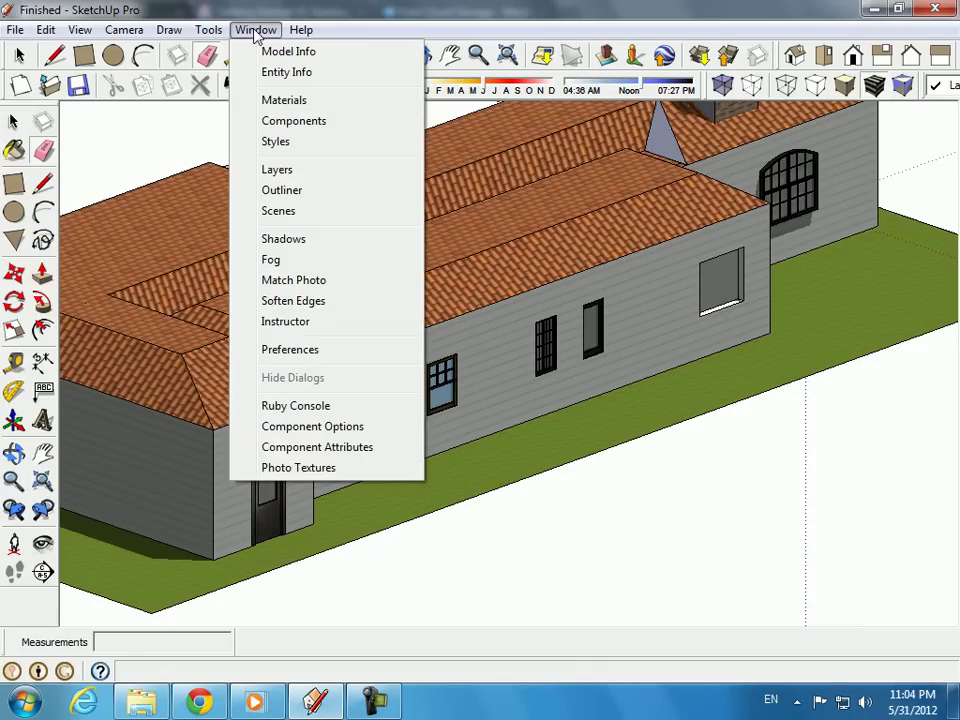
Open the Components browser and look through its view options, Edit and Statistics tabs.
{"action": "left_click", "coordinate": [286, 121]}
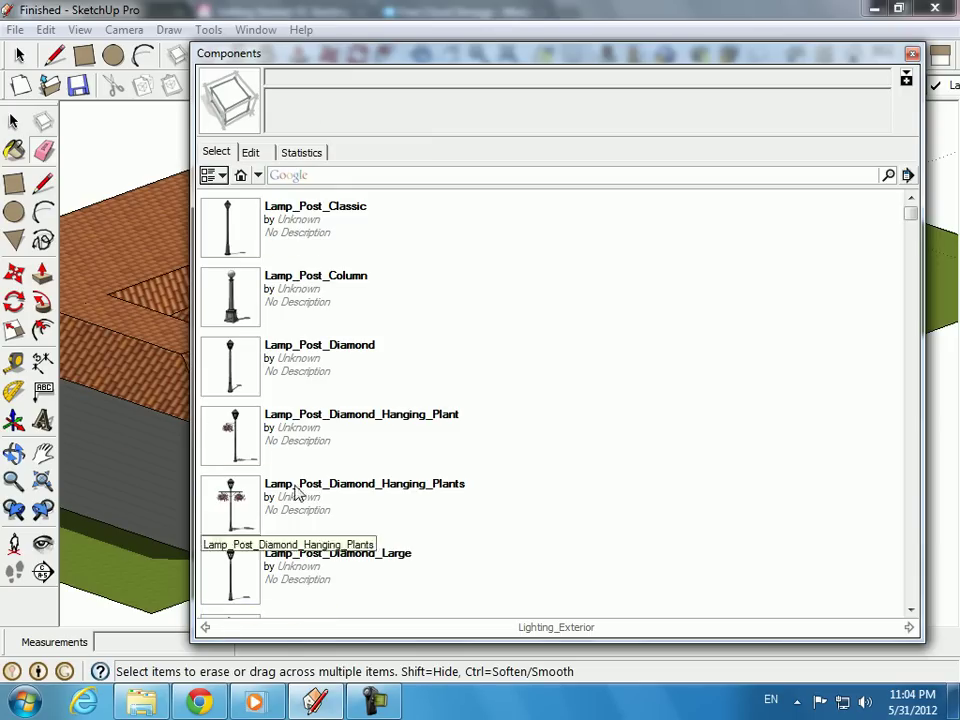
{"action": "left_click", "coordinate": [223, 175]}
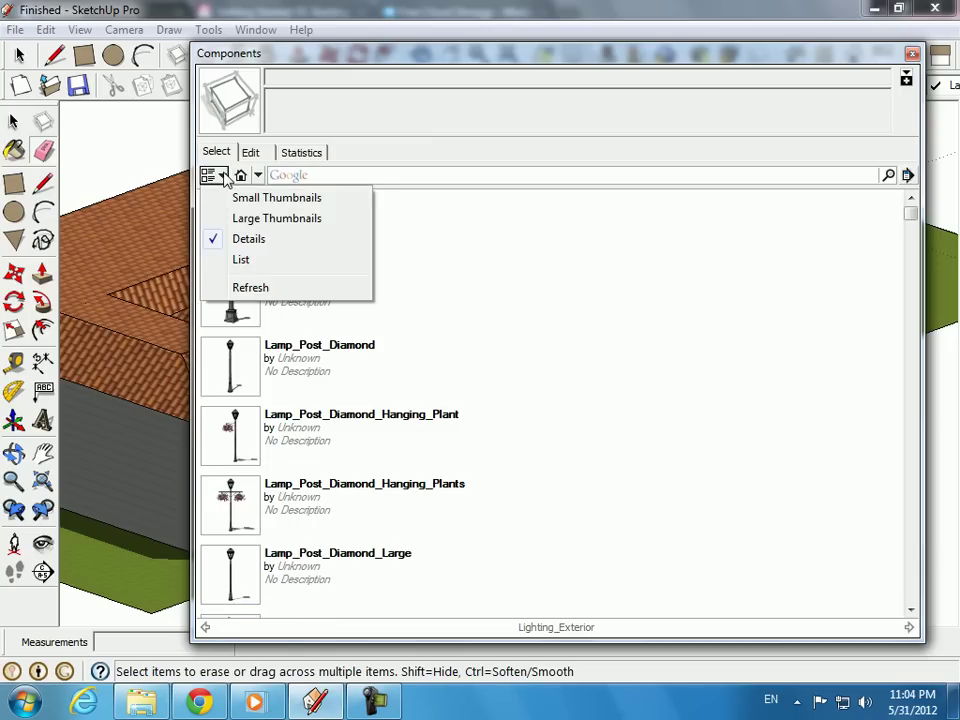
{"action": "left_click", "coordinate": [222, 177]}
{"action": "left_click", "coordinate": [248, 155]}
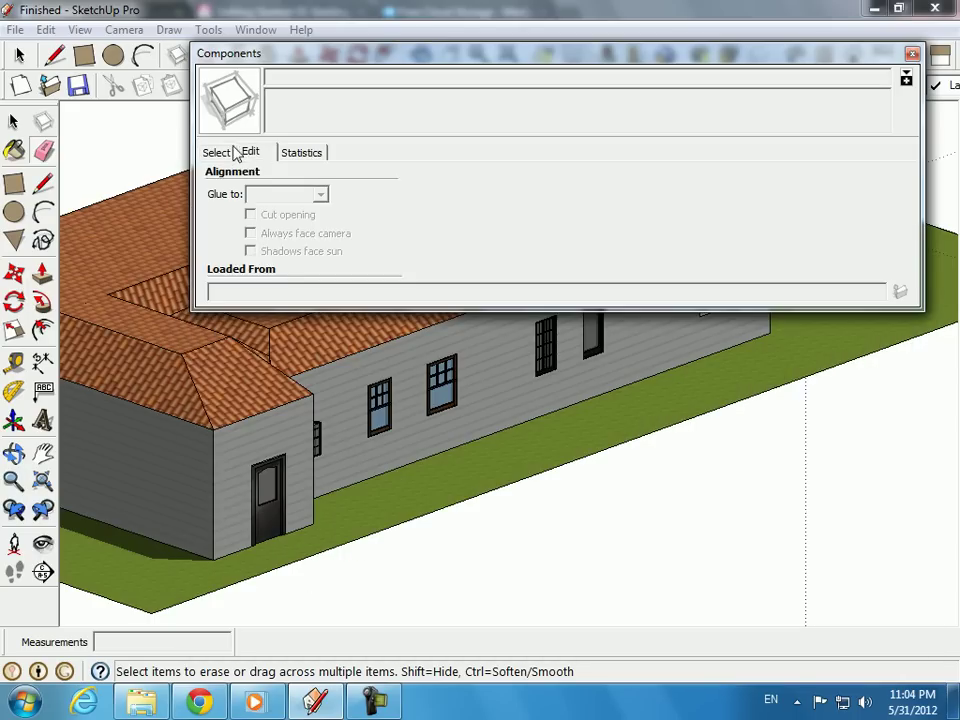
{"action": "left_click", "coordinate": [301, 152]}
{"action": "left_click", "coordinate": [216, 152]}
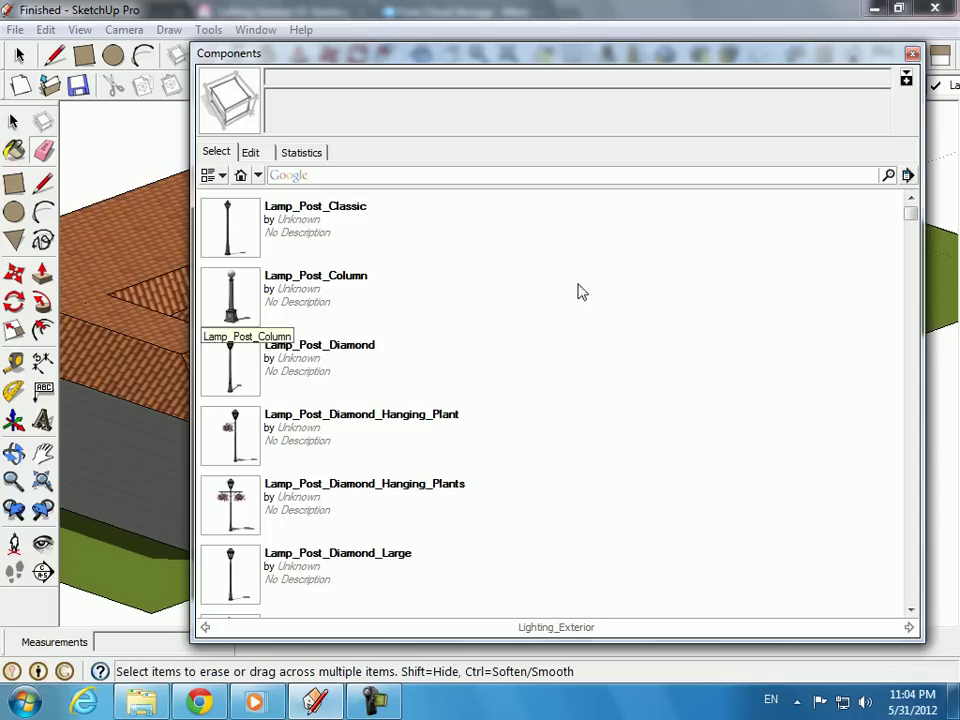
{"action": "mouse_move", "coordinate": [903, 216]}
{"action": "left_mouse_down"}
{"action": "mouse_move", "coordinate": [890, 300]}
{"action": "mouse_move", "coordinate": [850, 349]}
{"action": "mouse_move", "coordinate": [784, 570]}
{"action": "left_mouse_up"}
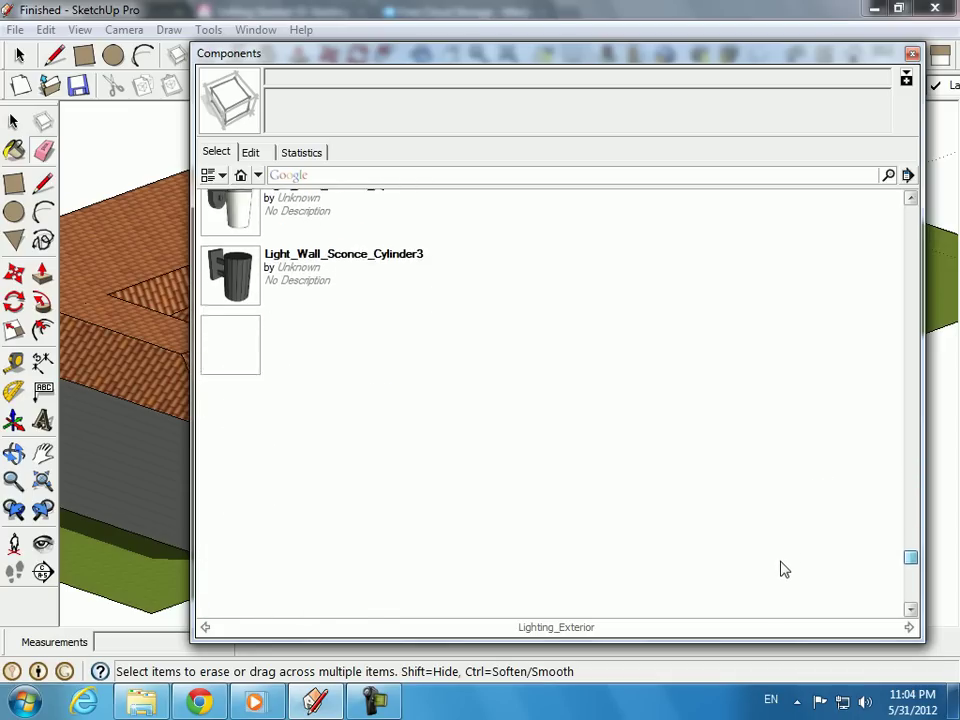
Browse to the Architecture component collection and look into its Doors folder.
{"action": "left_click", "coordinate": [258, 177]}
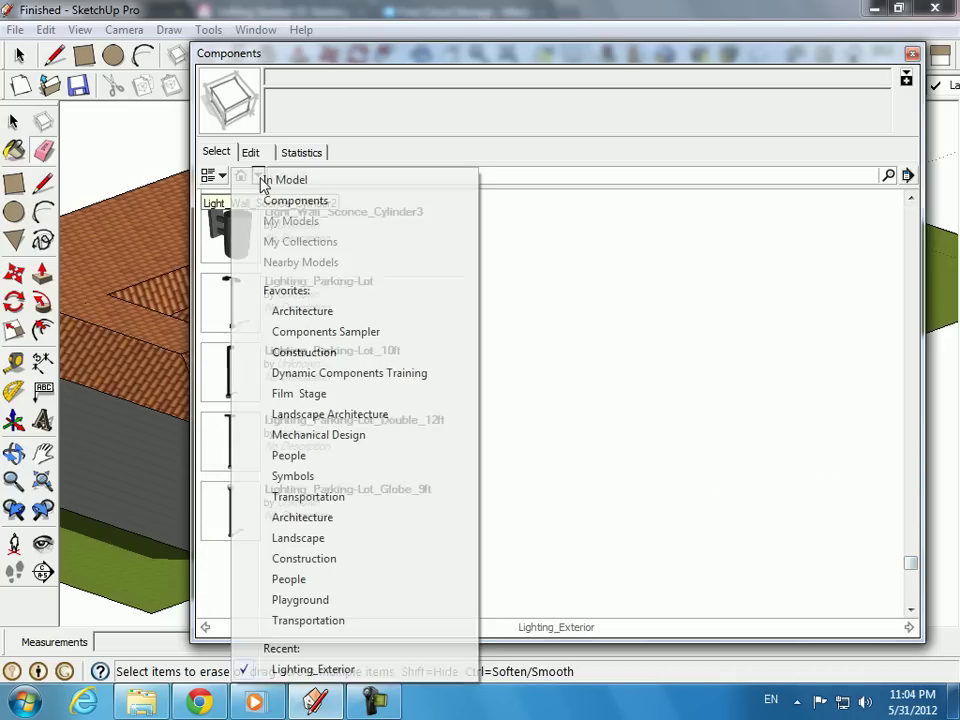
{"action": "left_click", "coordinate": [277, 203]}
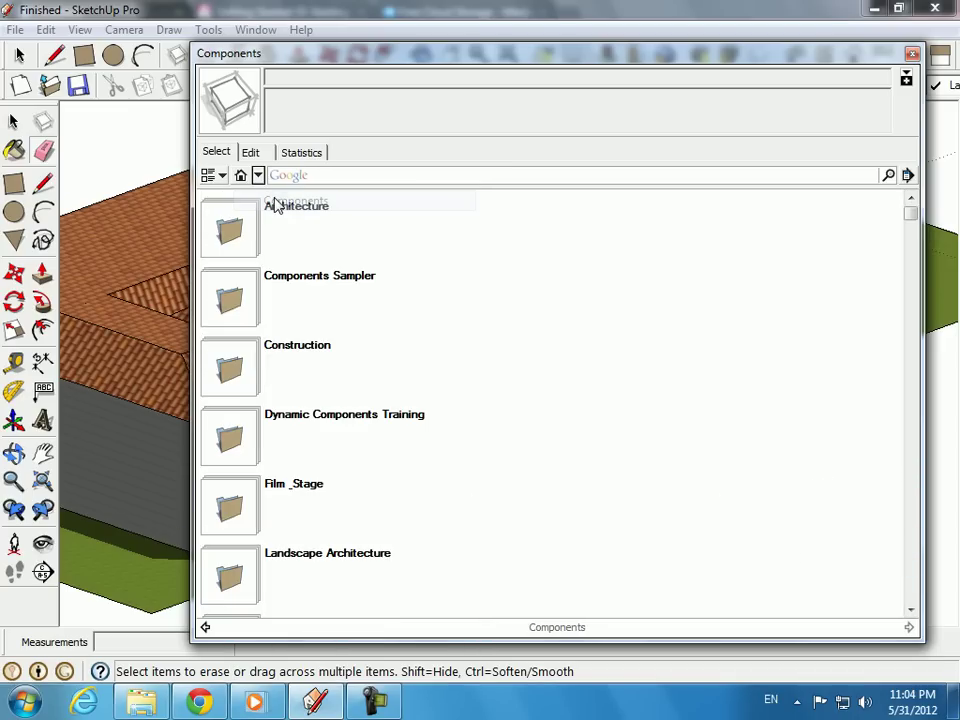
{"action": "left_click", "coordinate": [231, 228]}
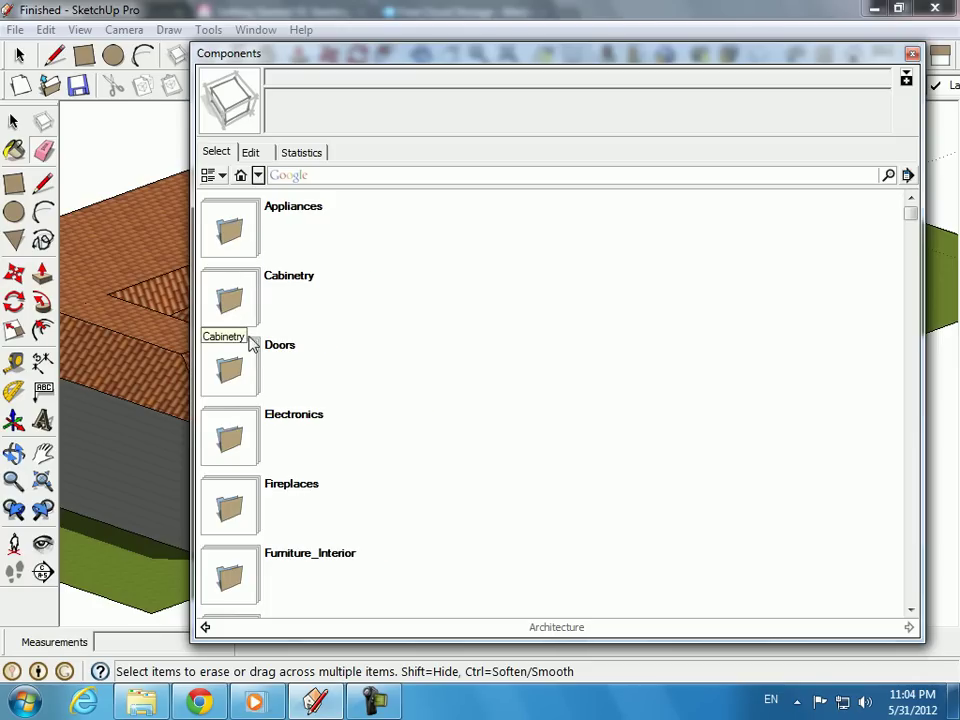
{"action": "left_click", "coordinate": [248, 373]}
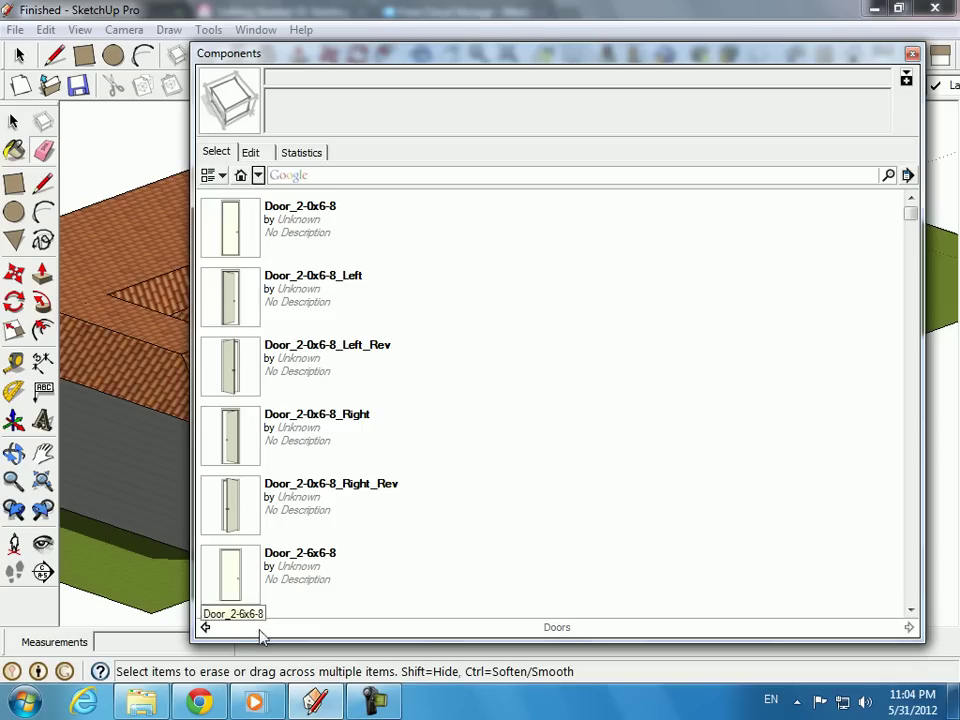
{"action": "left_click", "coordinate": [206, 628]}
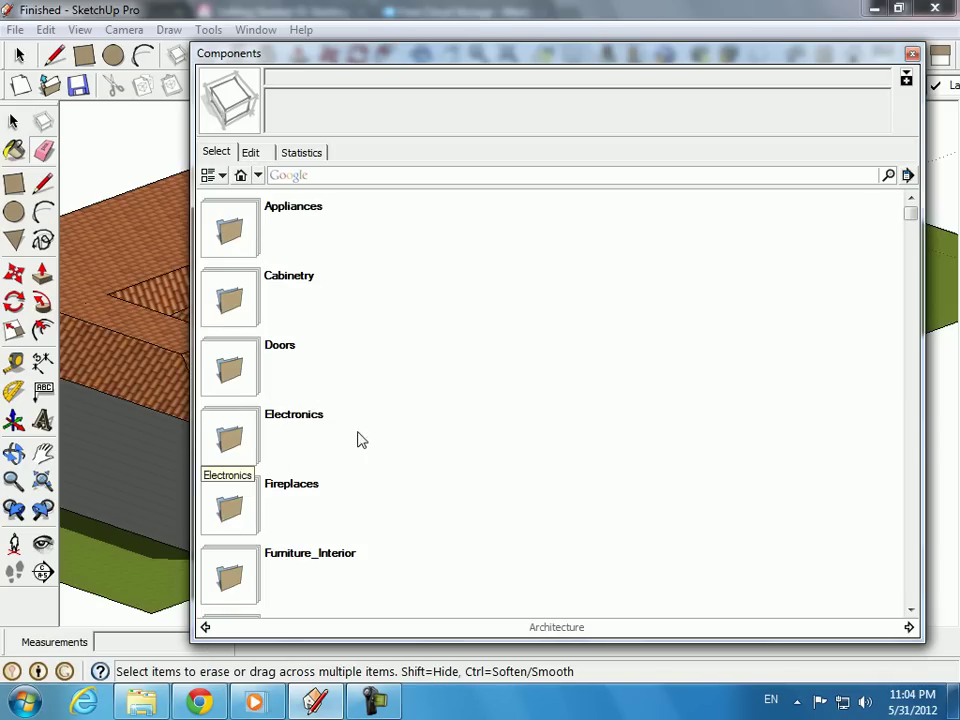
Open the Windows folder and load the 14x22 skylight component for placement.
{"action": "left_click", "coordinate": [909, 612]}
{"action": "left_click", "coordinate": [909, 612]}
{"action": "left_click", "coordinate": [909, 612]}
{"action": "left_click", "coordinate": [909, 612]}
{"action": "left_click", "coordinate": [909, 612]}
{"action": "left_click", "coordinate": [909, 612]}
{"action": "left_click", "coordinate": [909, 612]}
{"action": "left_click", "coordinate": [909, 612]}
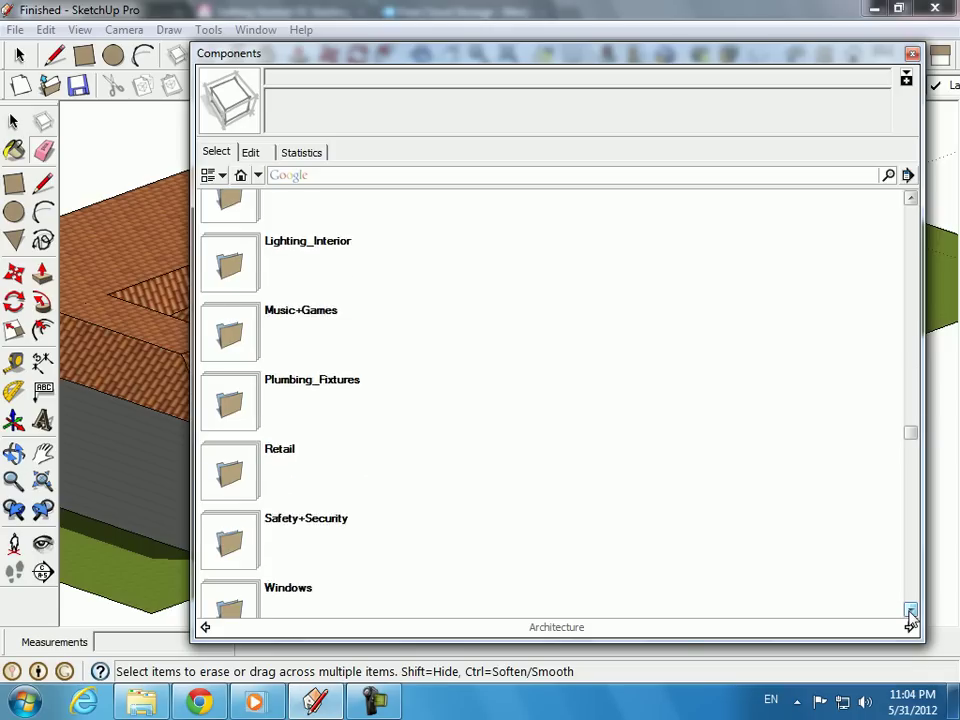
{"action": "left_click", "coordinate": [909, 612]}
{"action": "left_click", "coordinate": [242, 540]}
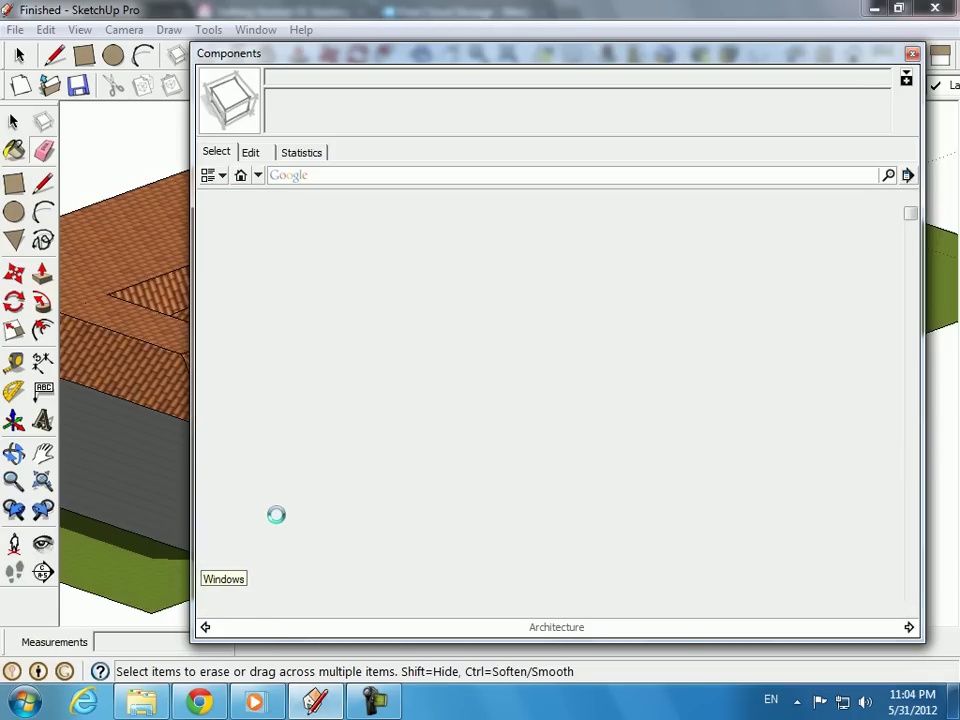
{"action": "left_click", "coordinate": [226, 428]}
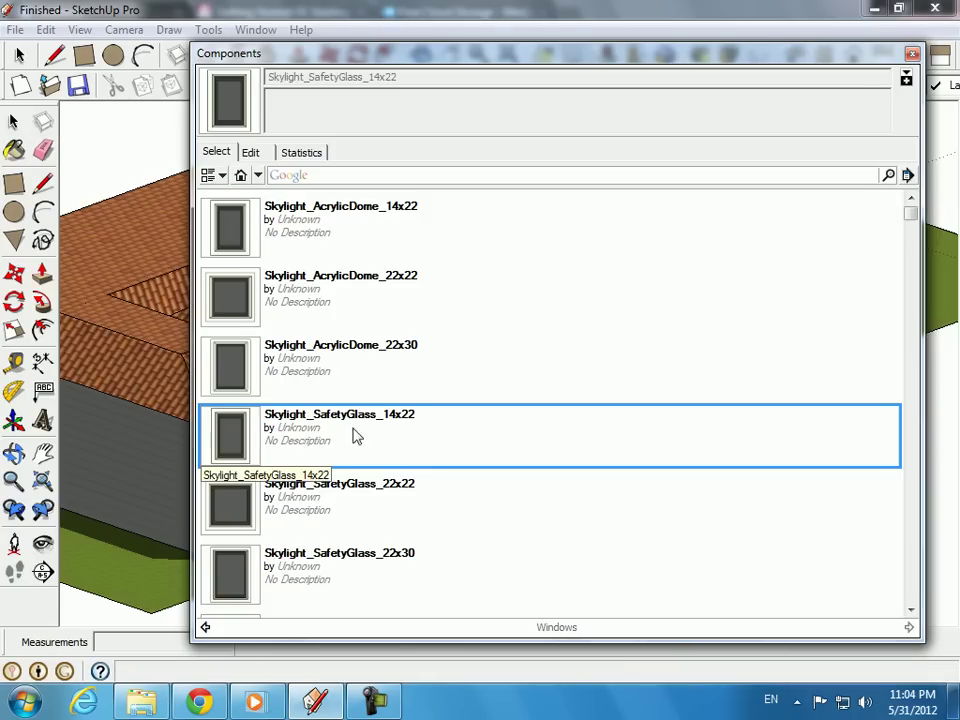
{"action": "left_click", "coordinate": [911, 53]}
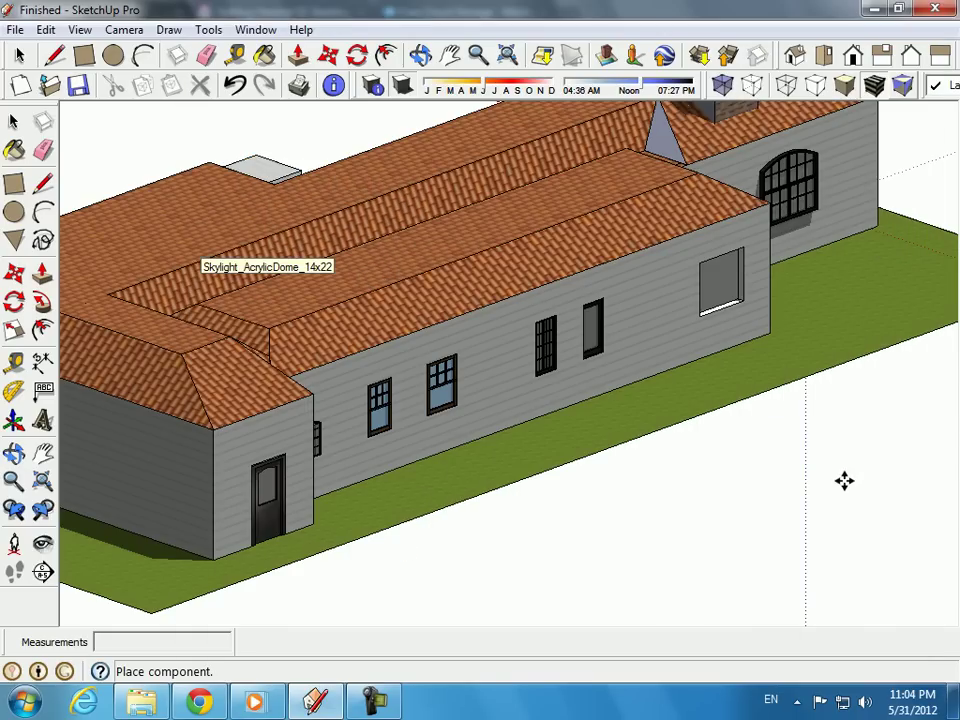
Drop the skylight on open ground beyond the lawn and zoom in on it.
{"action": "left_click", "coordinate": [748, 503]}
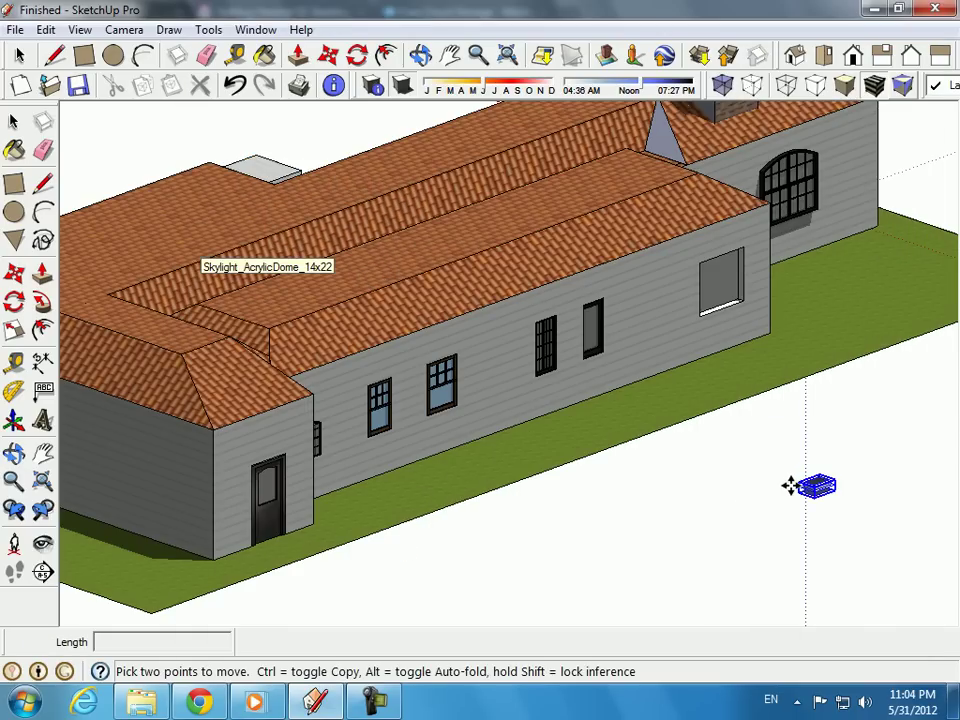
{"action": "scroll", "coordinate": [790, 485], "scroll_direction": "up", "scroll_amount": 1}
{"action": "scroll", "coordinate": [815, 487], "scroll_direction": "up", "scroll_amount": 1}
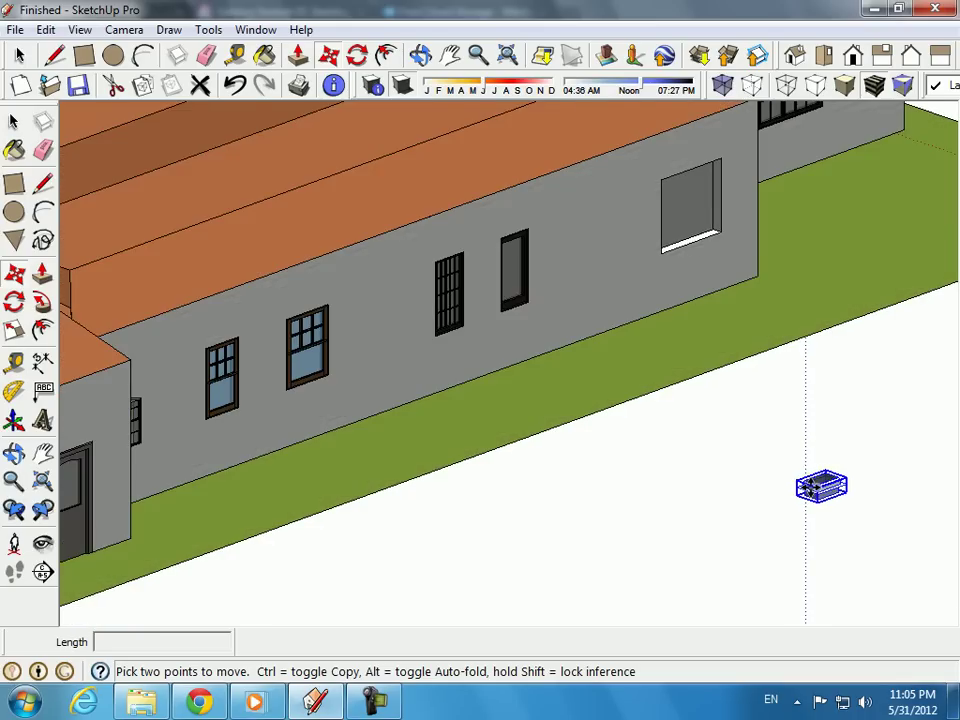
{"action": "scroll", "coordinate": [819, 487], "scroll_direction": "up", "scroll_amount": 1}
{"action": "scroll", "coordinate": [805, 487], "scroll_direction": "up", "scroll_amount": 1}
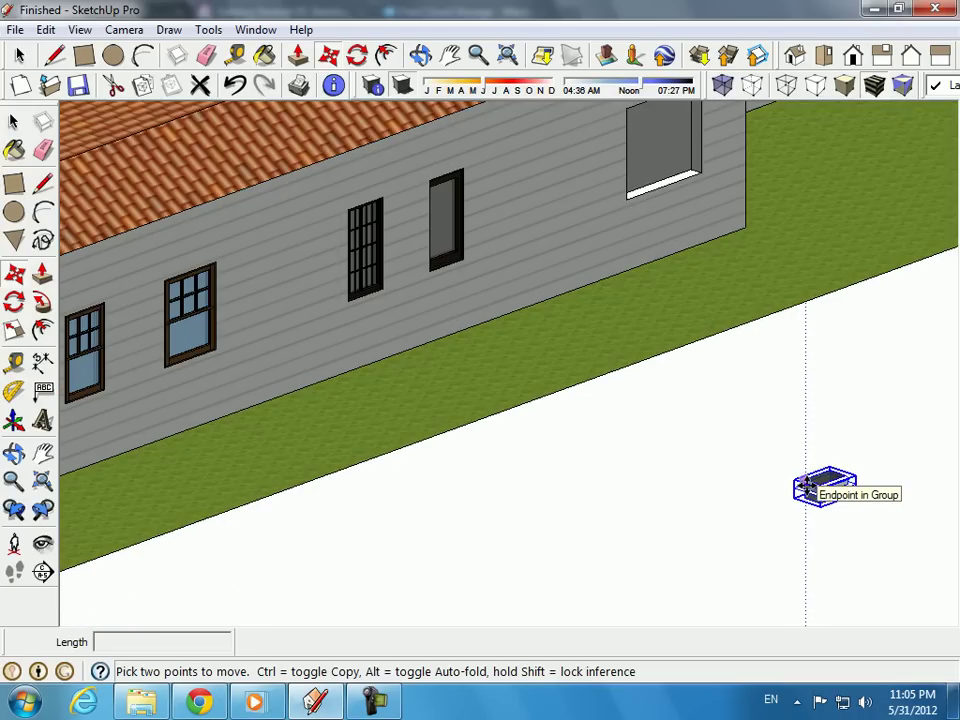
{"action": "scroll", "coordinate": [781, 519], "scroll_direction": "up", "scroll_amount": 2}
{"action": "scroll", "coordinate": [790, 500], "scroll_direction": "down", "scroll_amount": 1}
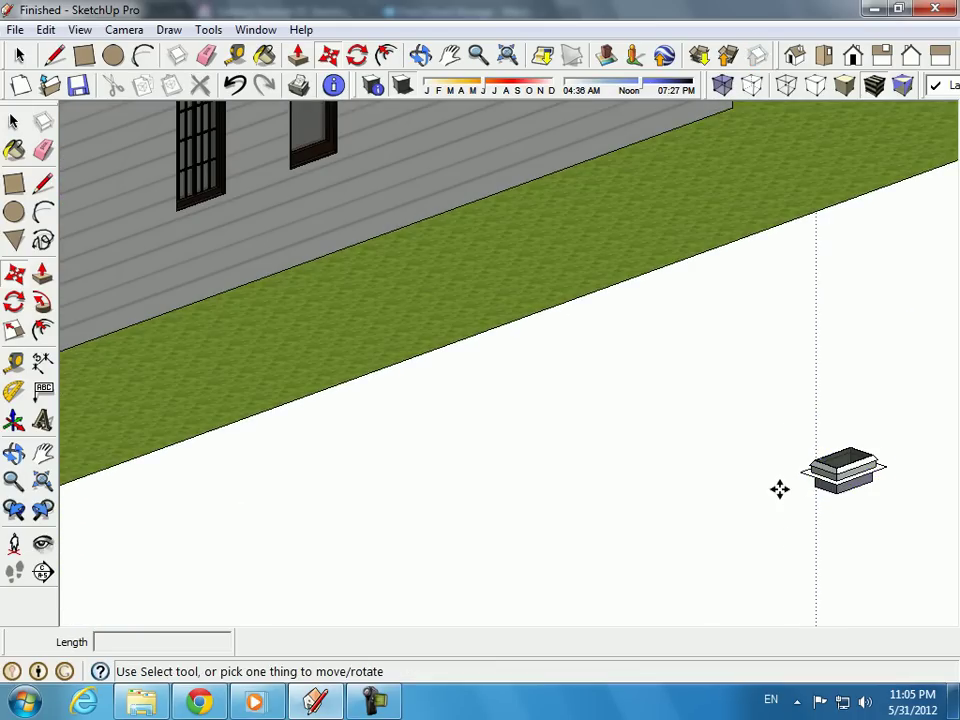
{"action": "scroll", "coordinate": [880, 480], "scroll_direction": "up", "scroll_amount": 2}
{"action": "scroll", "coordinate": [868, 478], "scroll_direction": "down", "scroll_amount": 1}
Set the skylight down beside the building, try a 90° rotation, then undo it.
{"action": "left_click", "coordinate": [830, 460]}
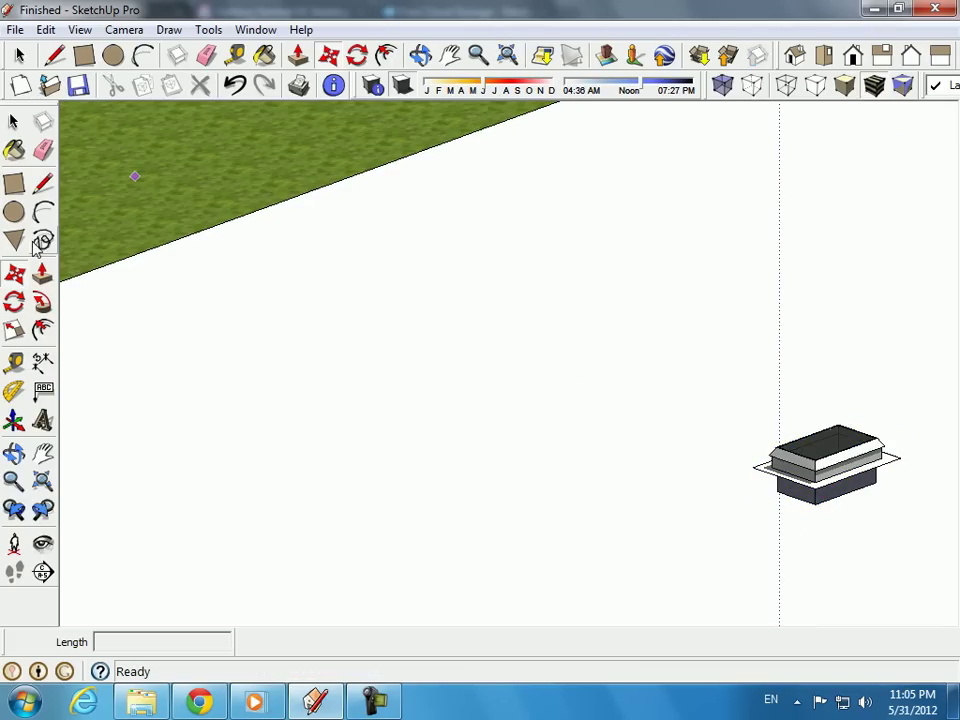
{"action": "left_click", "coordinate": [15, 307]}
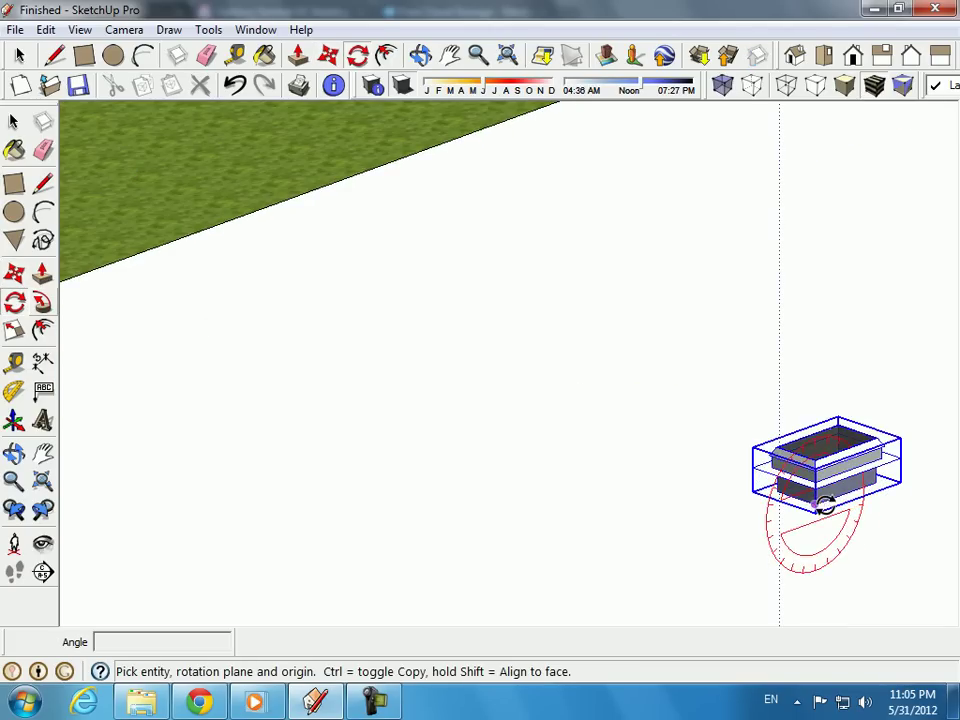
{"action": "scroll", "coordinate": [818, 513], "scroll_direction": "up", "scroll_amount": 3}
{"action": "scroll", "coordinate": [825, 489], "scroll_direction": "up", "scroll_amount": 3}
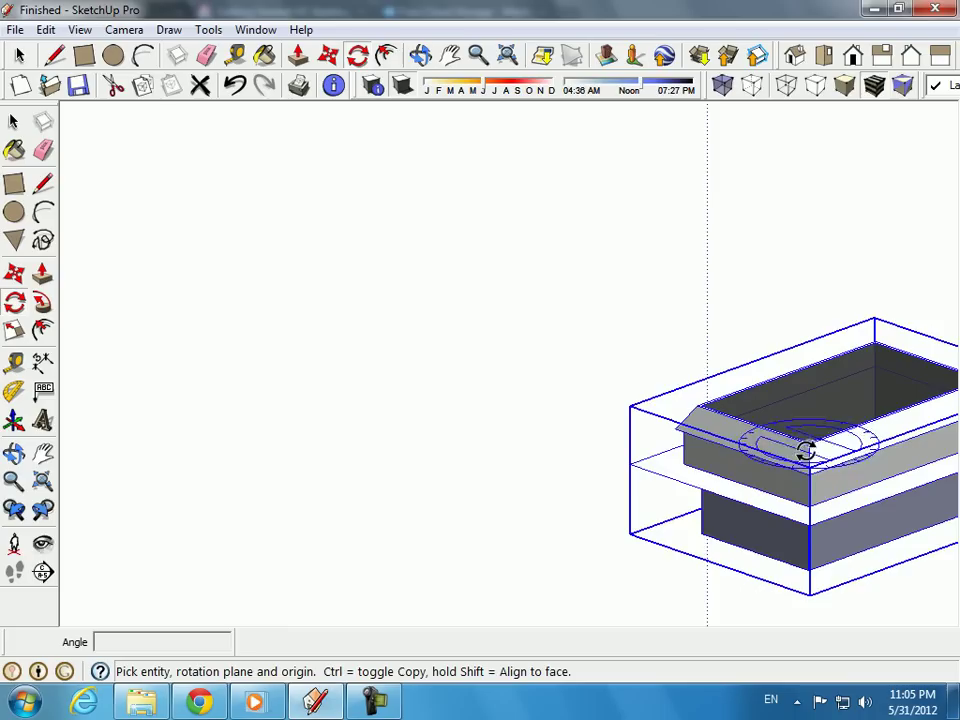
{"action": "mouse_move", "coordinate": [604, 499]}
{"action": "middle_mouse_down", "text": "shift"}
{"action": "mouse_move", "coordinate": [558, 490]}
{"action": "mouse_move", "coordinate": [204, 493]}
{"action": "middle_mouse_up", "text": "shift"}
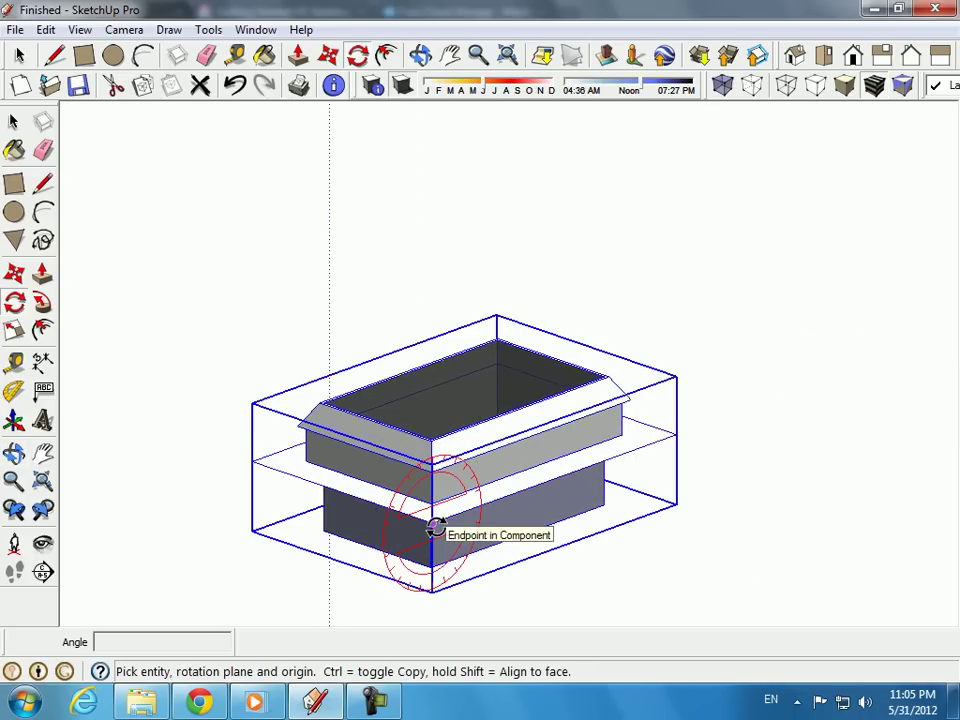
{"action": "left_click", "coordinate": [433, 523]}
{"action": "left_click", "coordinate": [675, 437]}
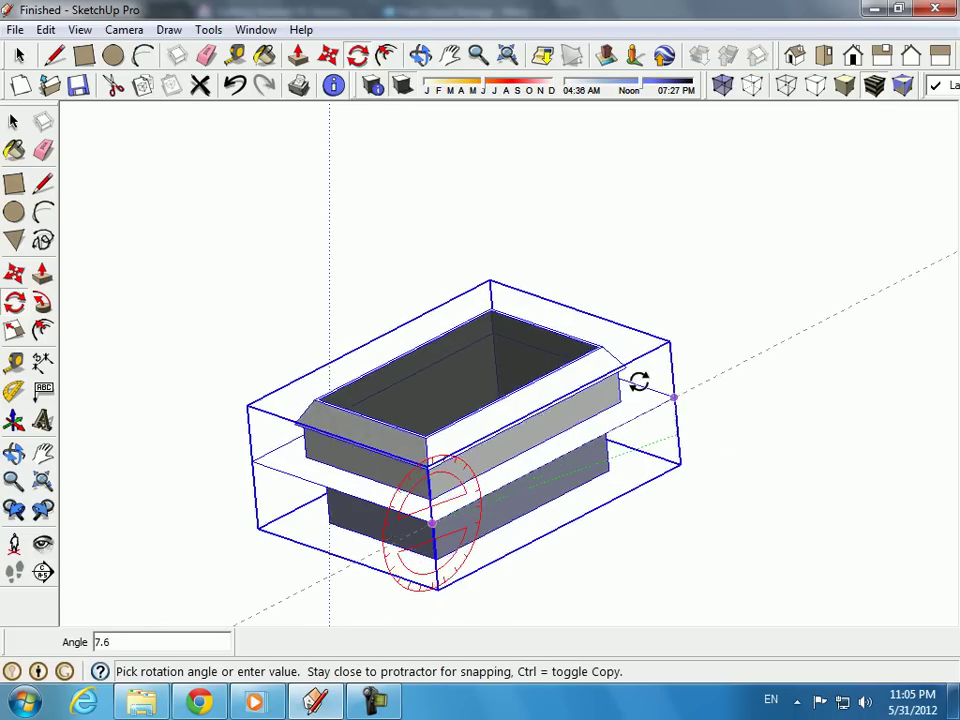
{"action": "left_click", "coordinate": [432, 280]}
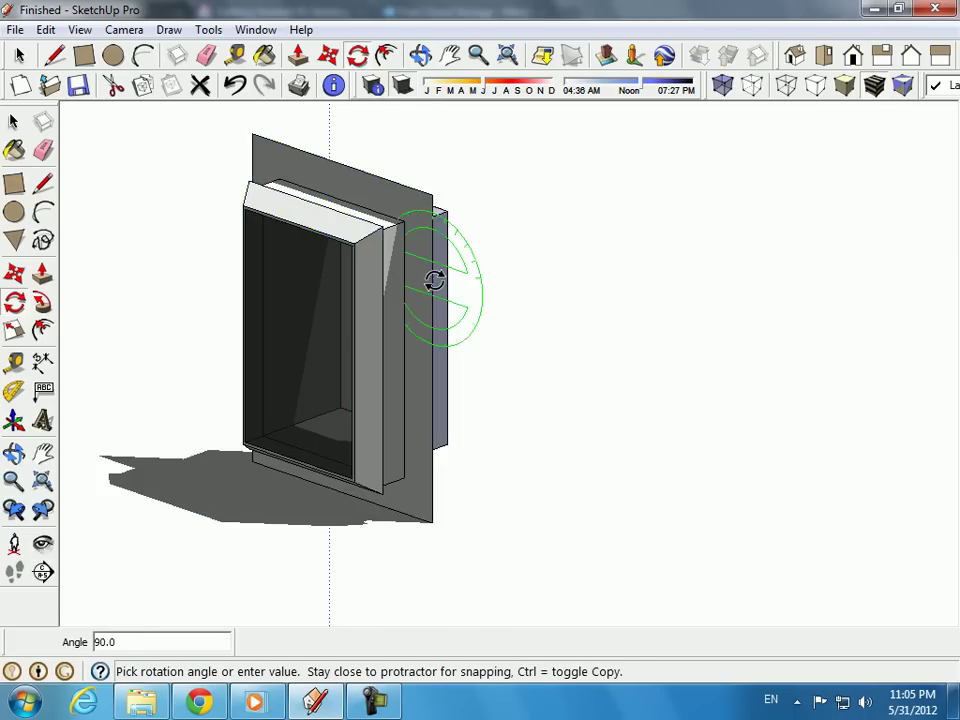
{"action": "key", "text": "ctrl+z"}
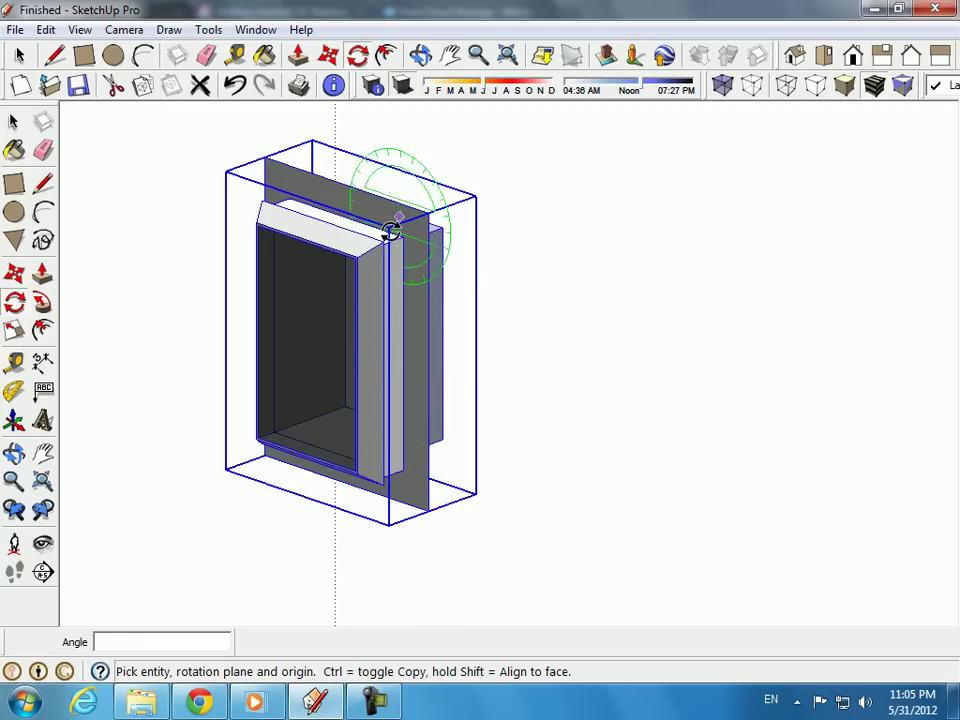
Rotate the skylight 90° from the red axis so it stands upright.
{"action": "mouse_move", "coordinate": [403, 283]}
{"action": "middle_mouse_down", "text": "shift"}
{"action": "mouse_move", "coordinate": [400, 400]}
{"action": "mouse_move", "coordinate": [381, 236]}
{"action": "middle_mouse_up", "text": "shift"}
{"action": "mouse_move", "coordinate": [394, 343]}
{"action": "middle_mouse_down"}
{"action": "mouse_move", "coordinate": [377, 289]}
{"action": "mouse_move", "coordinate": [393, 255]}
{"action": "mouse_move", "coordinate": [416, 549]}
{"action": "mouse_move", "coordinate": [383, 520]}
{"action": "middle_mouse_up"}
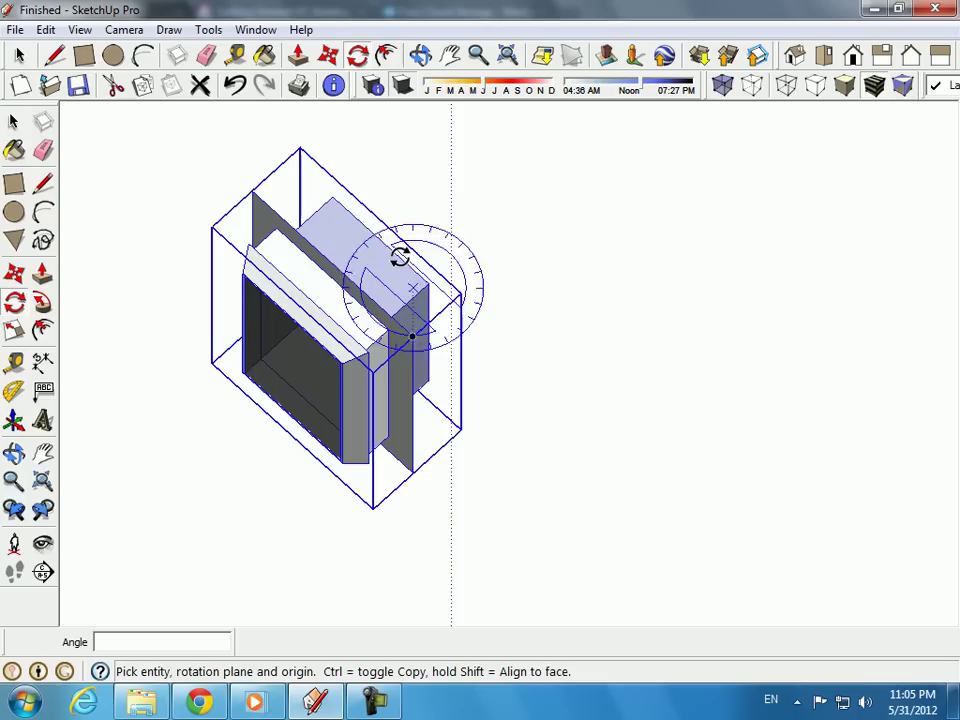
{"action": "left_click", "coordinate": [462, 293]}
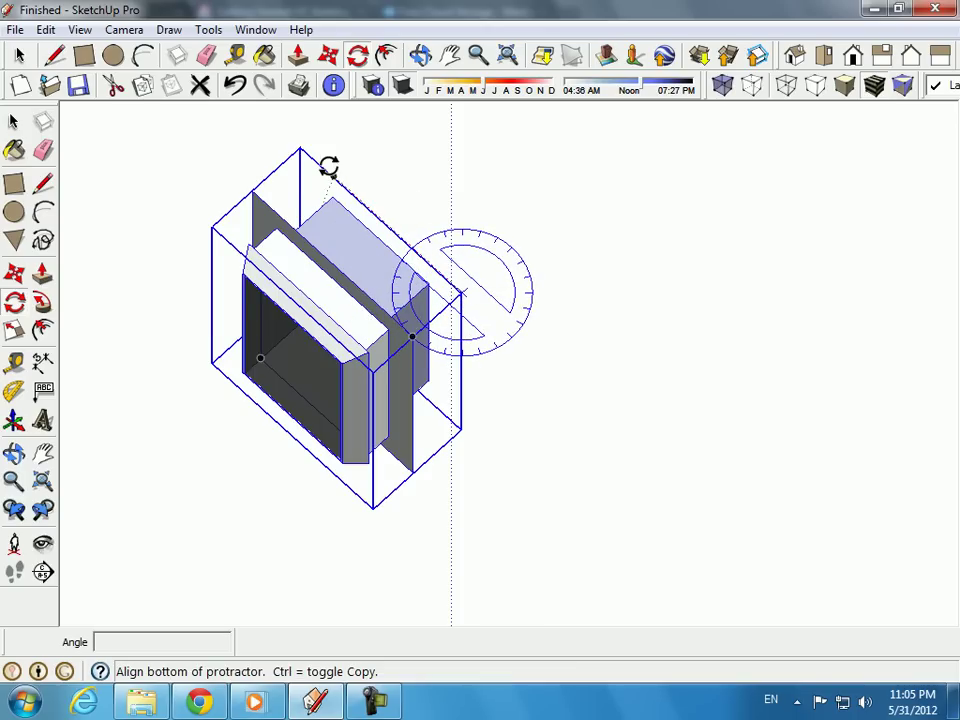
{"action": "left_click", "coordinate": [301, 148]}
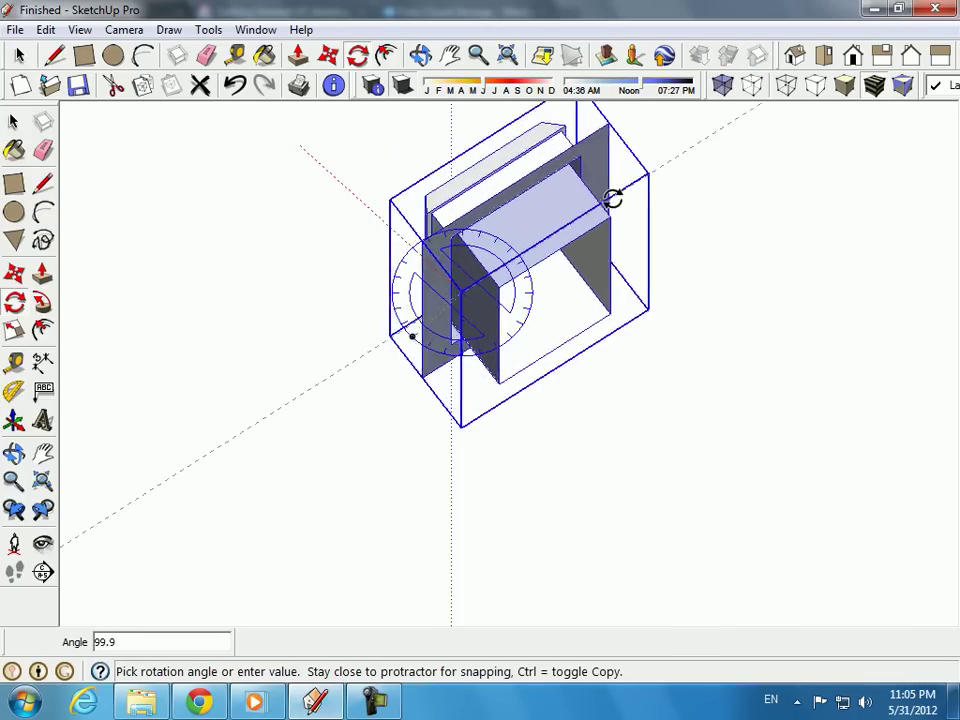
{"action": "scroll", "coordinate": [600, 193], "scroll_direction": "down", "scroll_amount": 3}
{"action": "left_click", "coordinate": [594, 193]}
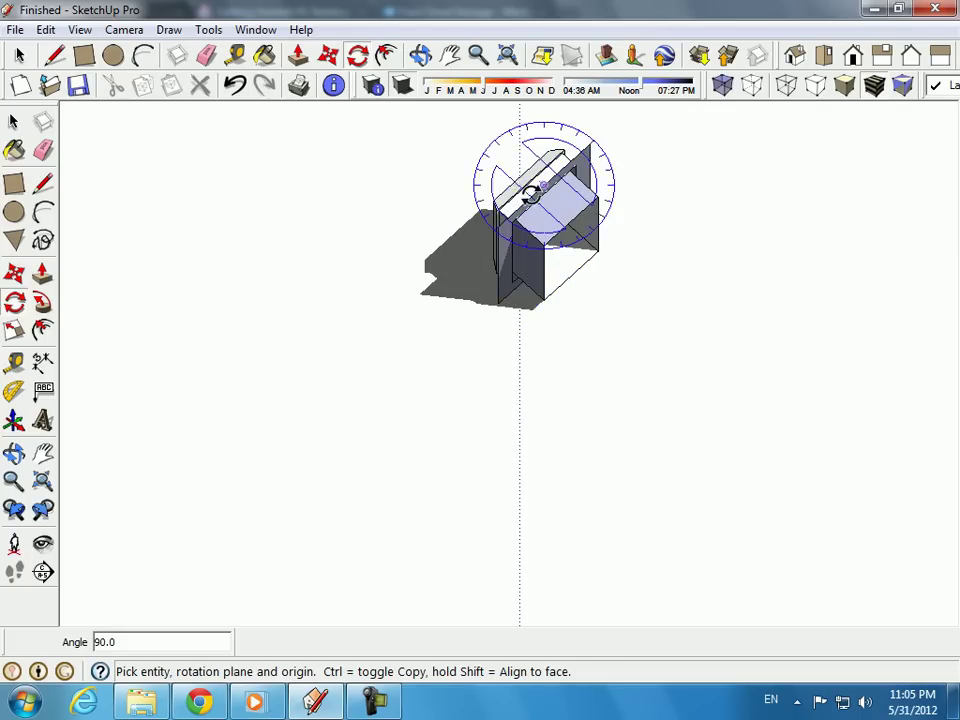
{"action": "left_click", "coordinate": [15, 273]}
Move the upright skylight into the lower-left corner of the long wall's window opening.
{"action": "left_click", "coordinate": [526, 313]}
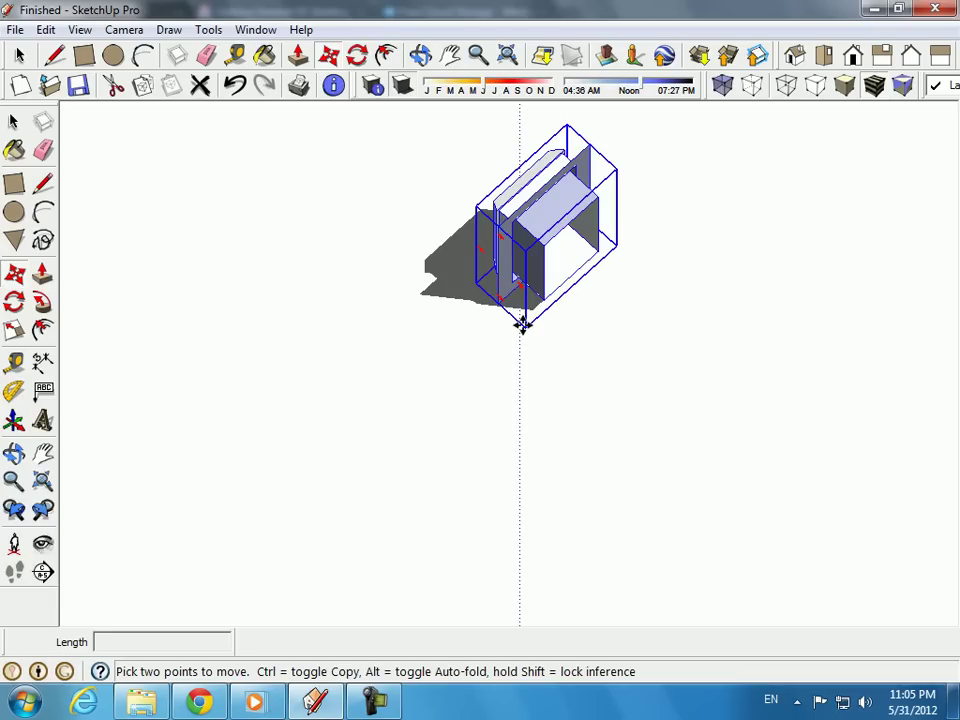
{"action": "scroll", "coordinate": [450, 240], "scroll_direction": "down", "scroll_amount": 2}
{"action": "scroll", "coordinate": [443, 220], "scroll_direction": "down", "scroll_amount": 2}
{"action": "mouse_move", "coordinate": [440, 212]}
{"action": "middle_mouse_down"}
{"action": "mouse_move", "coordinate": [443, 190]}
{"action": "mouse_move", "coordinate": [375, 213]}
{"action": "mouse_move", "coordinate": [286, 215]}
{"action": "mouse_move", "coordinate": [300, 349]}
{"action": "middle_mouse_up"}
{"action": "scroll", "coordinate": [300, 349], "scroll_direction": "up", "scroll_amount": 4}
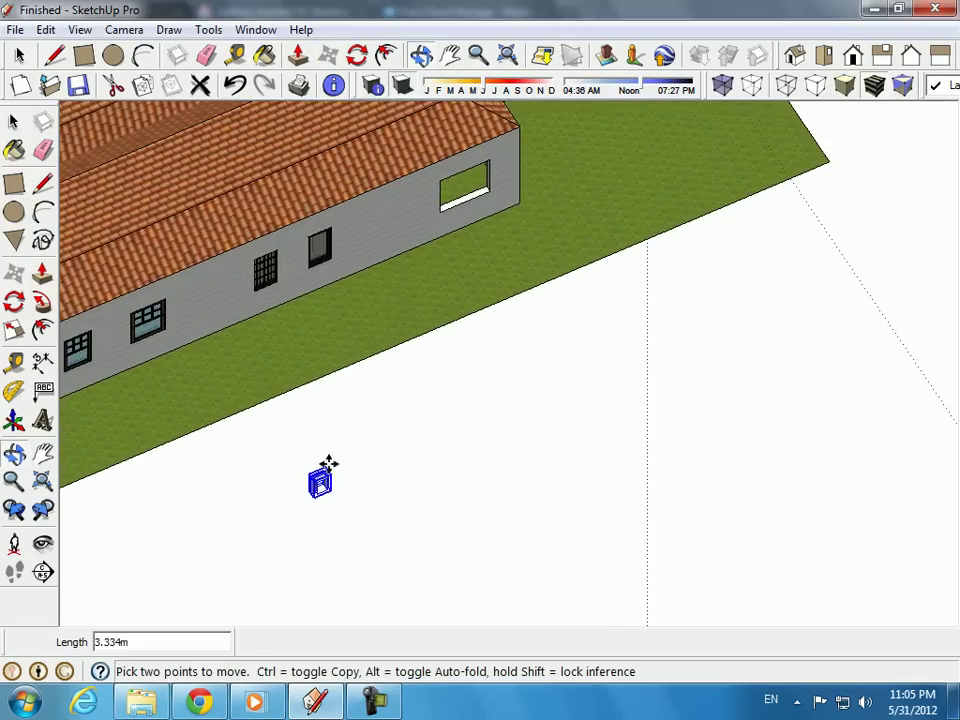
{"action": "scroll", "coordinate": [455, 225], "scroll_direction": "up", "scroll_amount": 2}
{"action": "scroll", "coordinate": [466, 200], "scroll_direction": "up", "scroll_amount": 2}
{"action": "scroll", "coordinate": [456, 186], "scroll_direction": "up", "scroll_amount": 1}
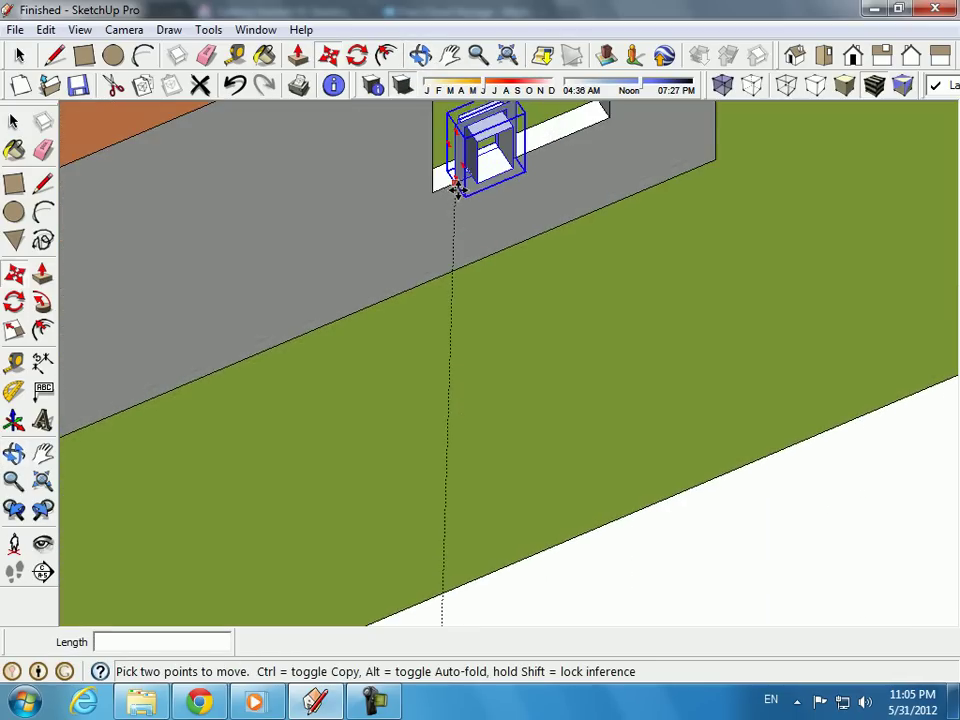
{"action": "scroll", "coordinate": [440, 185], "scroll_direction": "up", "scroll_amount": 1}
{"action": "left_click", "coordinate": [432, 187]}
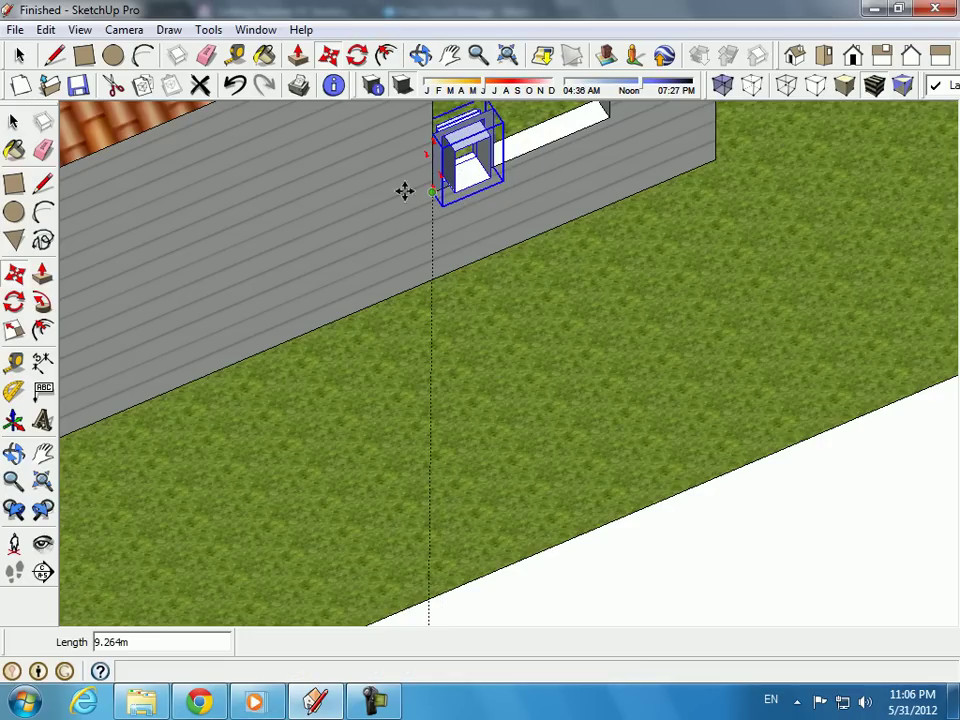
{"action": "key", "text": "ctrl+t"}
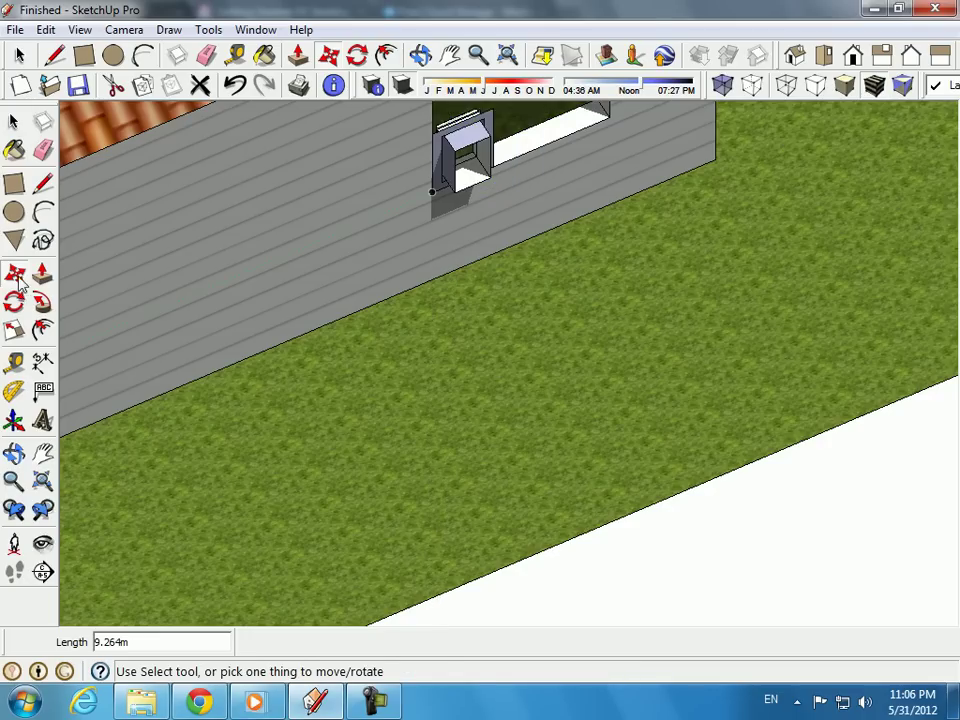
{"action": "left_click", "coordinate": [15, 274]}
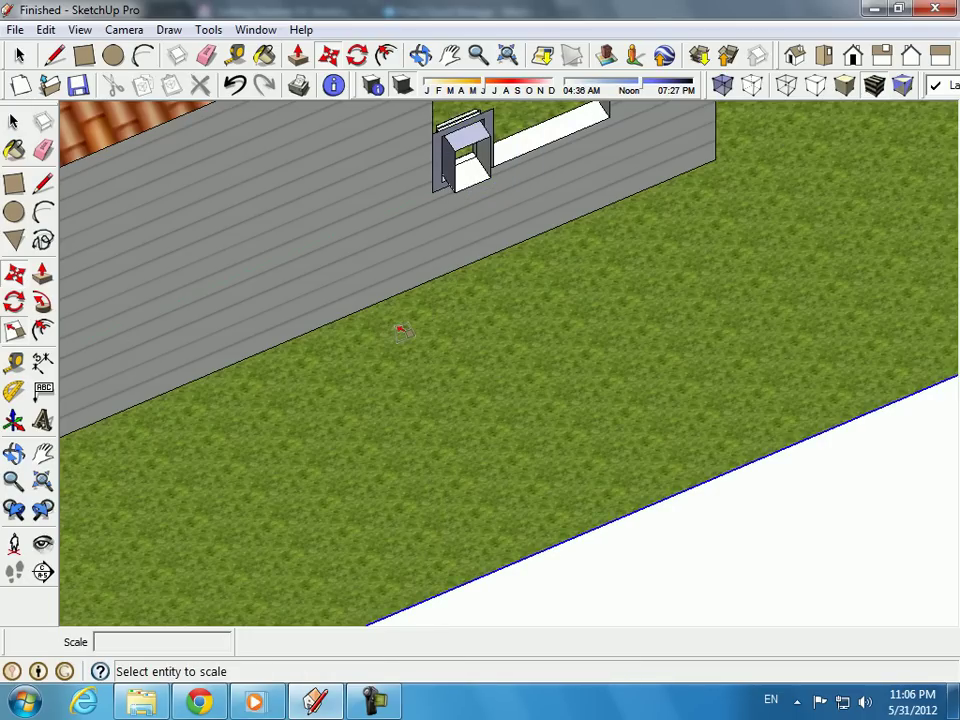
{"action": "mouse_move", "coordinate": [400, 331]}
{"action": "middle_mouse_down"}
{"action": "mouse_move", "coordinate": [381, 369]}
{"action": "mouse_move", "coordinate": [426, 360]}
{"action": "middle_mouse_up"}
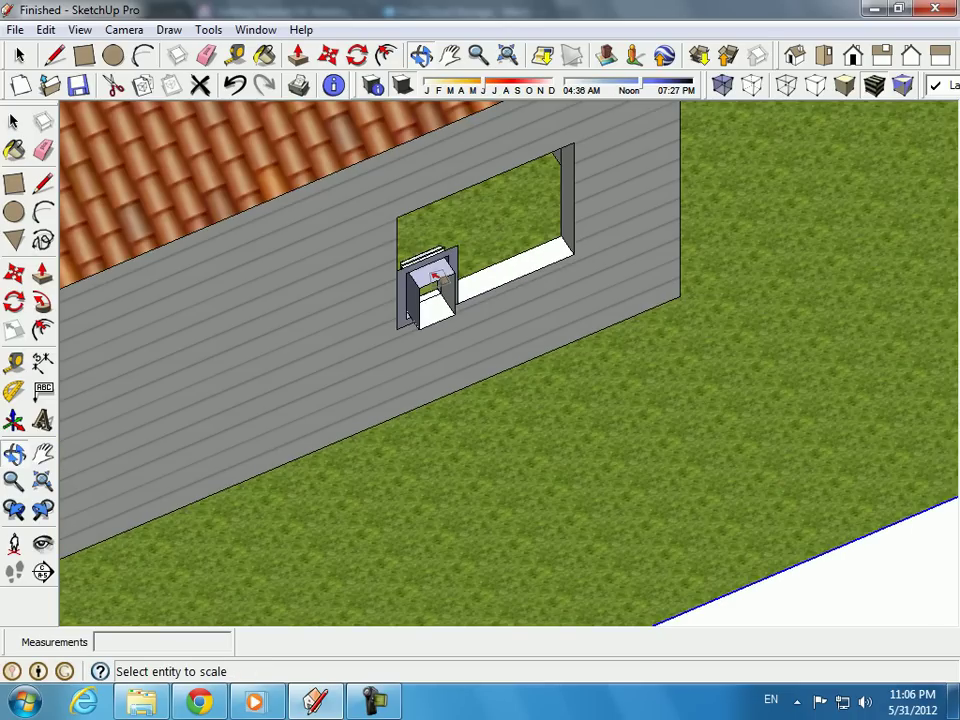
{"action": "left_click", "coordinate": [433, 272]}
{"action": "mouse_move", "coordinate": [457, 244]}
{"action": "left_mouse_down"}
{"action": "mouse_move", "coordinate": [505, 237]}
{"action": "mouse_move", "coordinate": [499, 222]}
{"action": "left_mouse_up"}
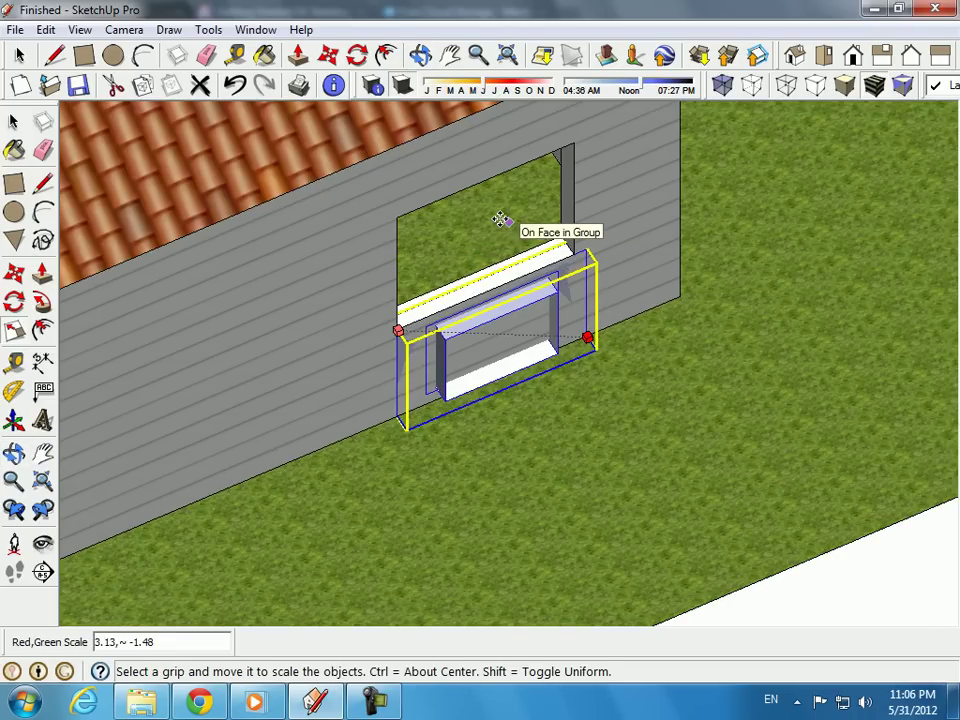
{"action": "key", "text": "Escape"}
{"action": "key", "text": "ctrl+t"}
{"action": "left_click", "coordinate": [14, 122]}
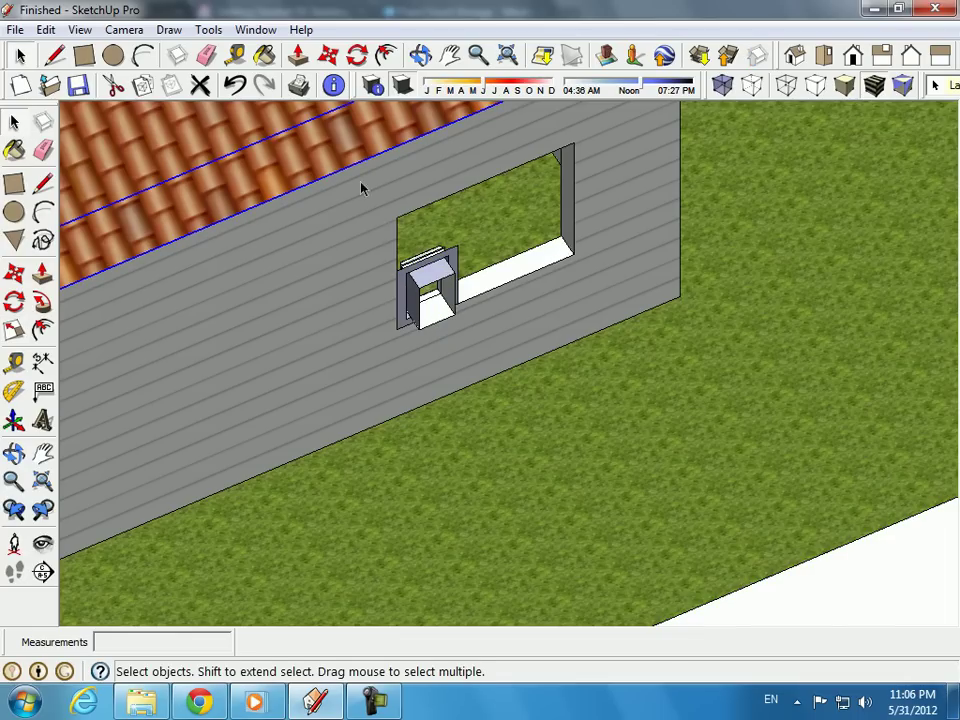
{"action": "left_click", "coordinate": [14, 329]}
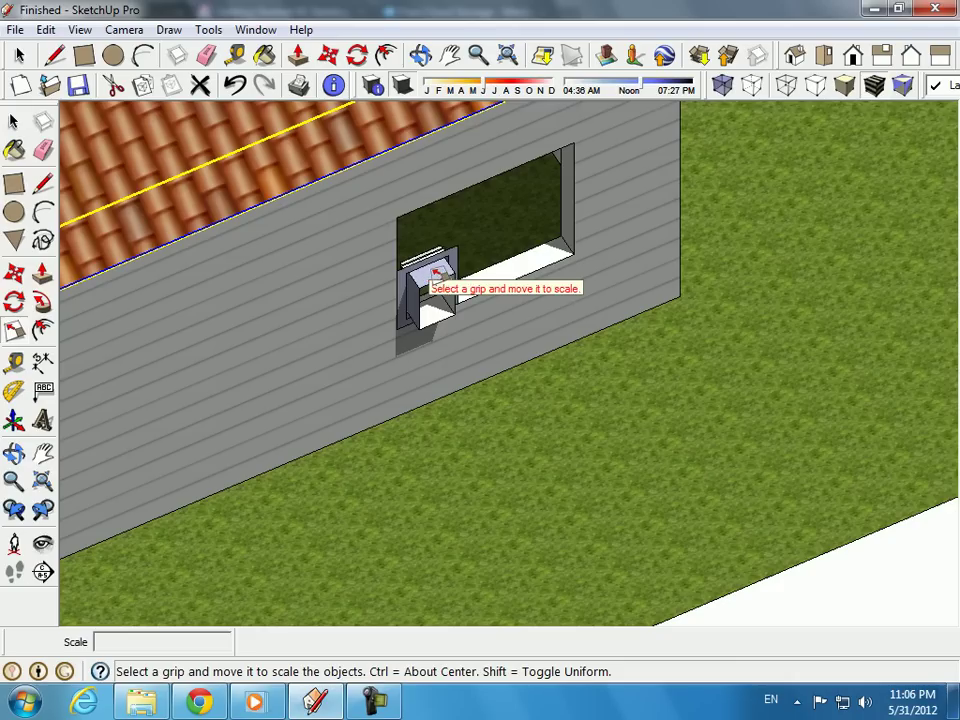
{"action": "left_click", "coordinate": [432, 268]}
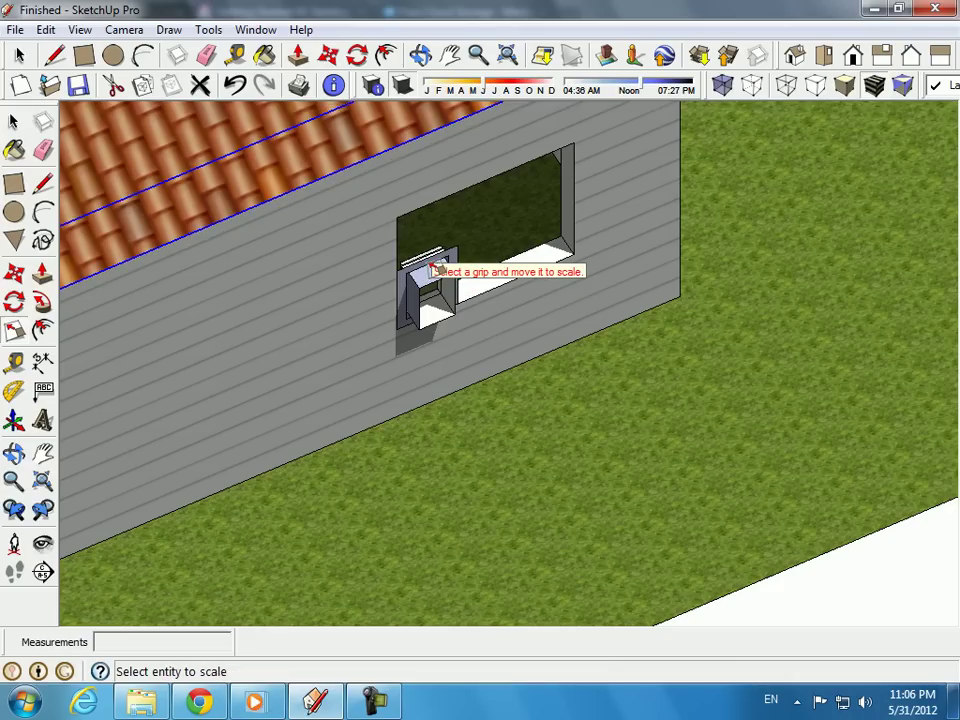
{"action": "middle_click_drag", "start_coordinate": [427, 288], "coordinate": [383, 240]}
{"action": "middle_click_drag", "start_coordinate": [400, 260], "coordinate": [400, 90]}
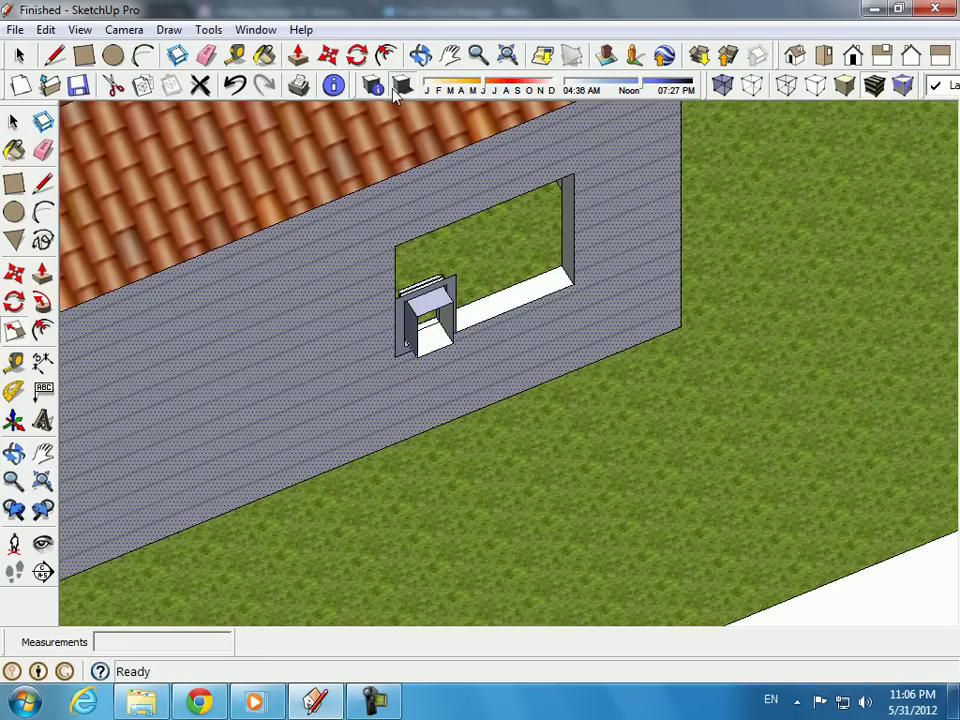
{"action": "key", "text": "s"}
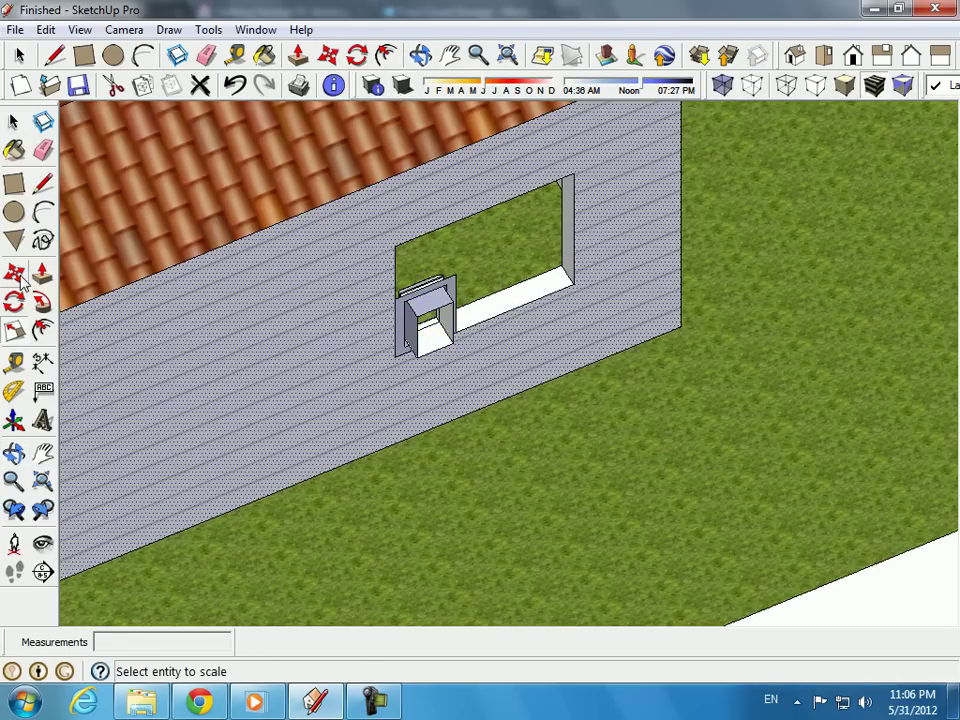
{"action": "left_click", "coordinate": [406, 293]}
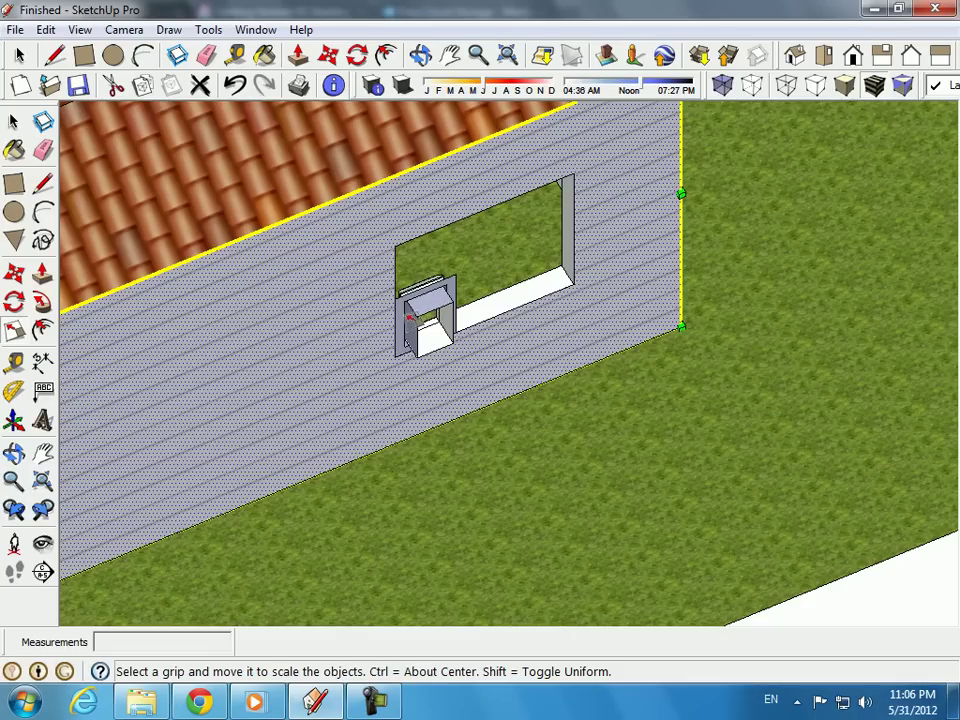
{"action": "key", "text": "space"}
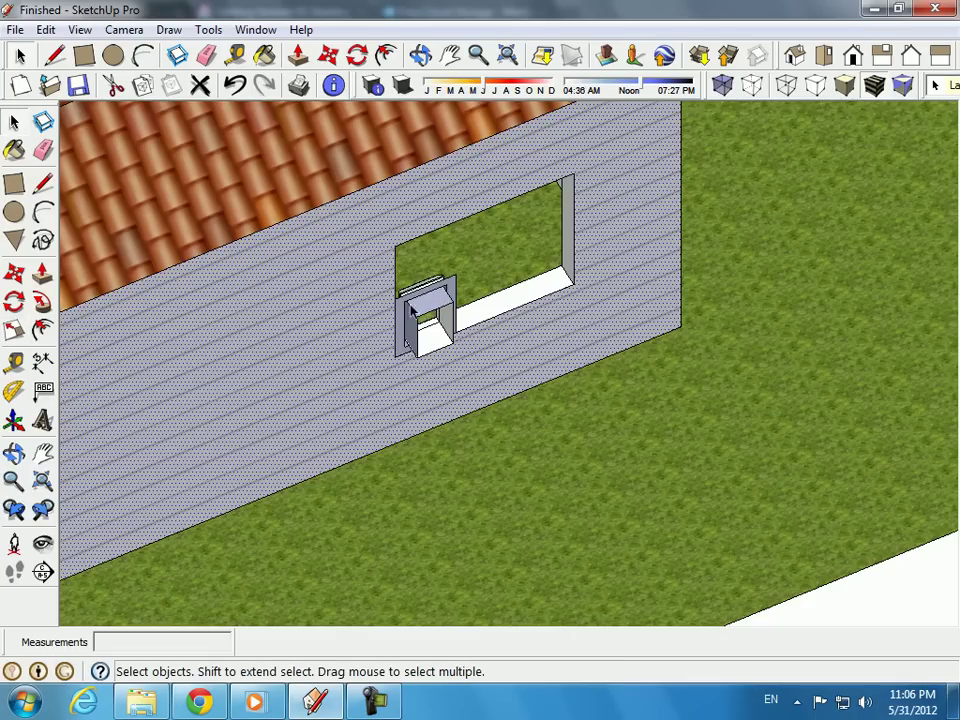
{"action": "left_click", "coordinate": [411, 312]}
Try a uniform corner scale on the skylight, cancel it, and orbit to face the wall.
{"action": "left_click", "coordinate": [15, 331]}
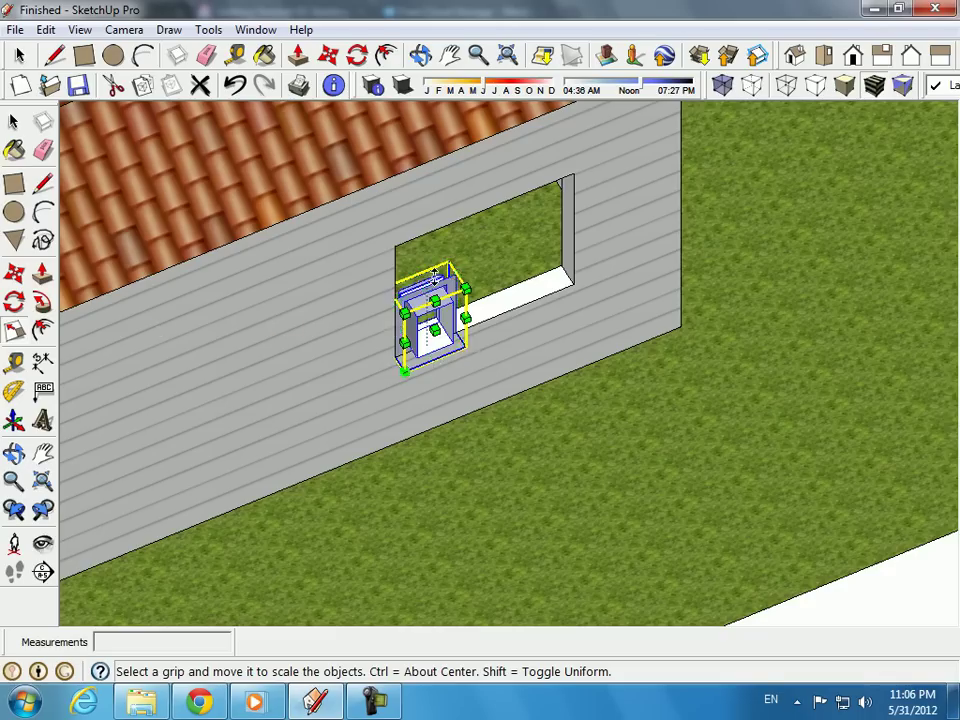
{"action": "mouse_move", "coordinate": [465, 290]}
{"action": "left_mouse_down"}
{"action": "mouse_move", "coordinate": [538, 208]}
{"action": "mouse_move", "coordinate": [517, 253]}
{"action": "left_mouse_up"}
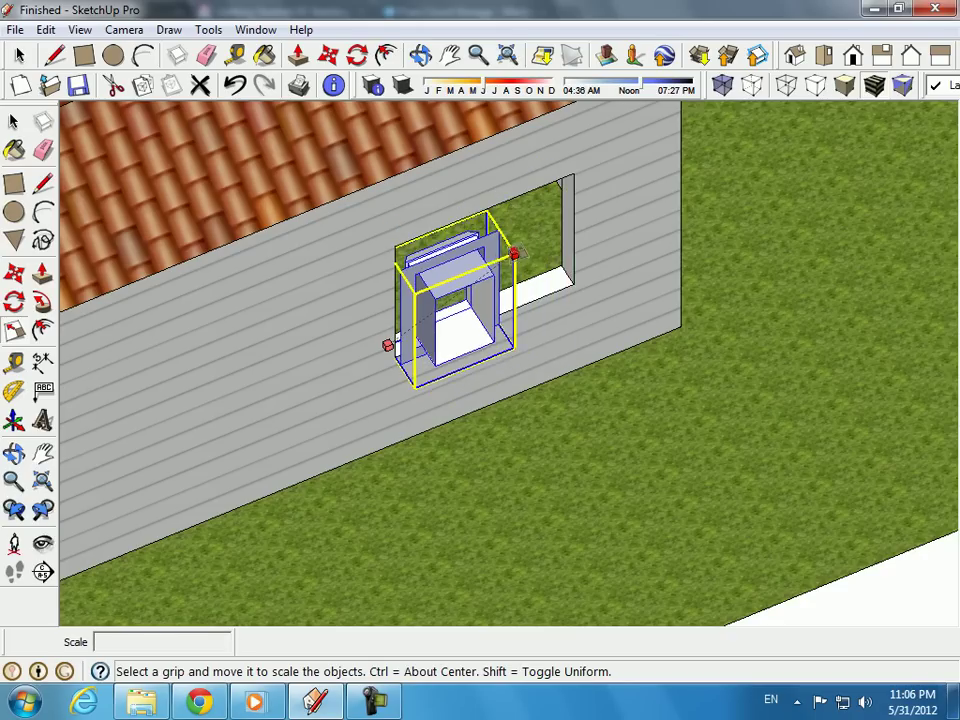
{"action": "key", "text": "Escape"}
{"action": "mouse_move", "coordinate": [455, 318]}
{"action": "middle_mouse_down"}
{"action": "mouse_move", "coordinate": [386, 296]}
{"action": "mouse_move", "coordinate": [328, 225]}
{"action": "middle_mouse_up"}
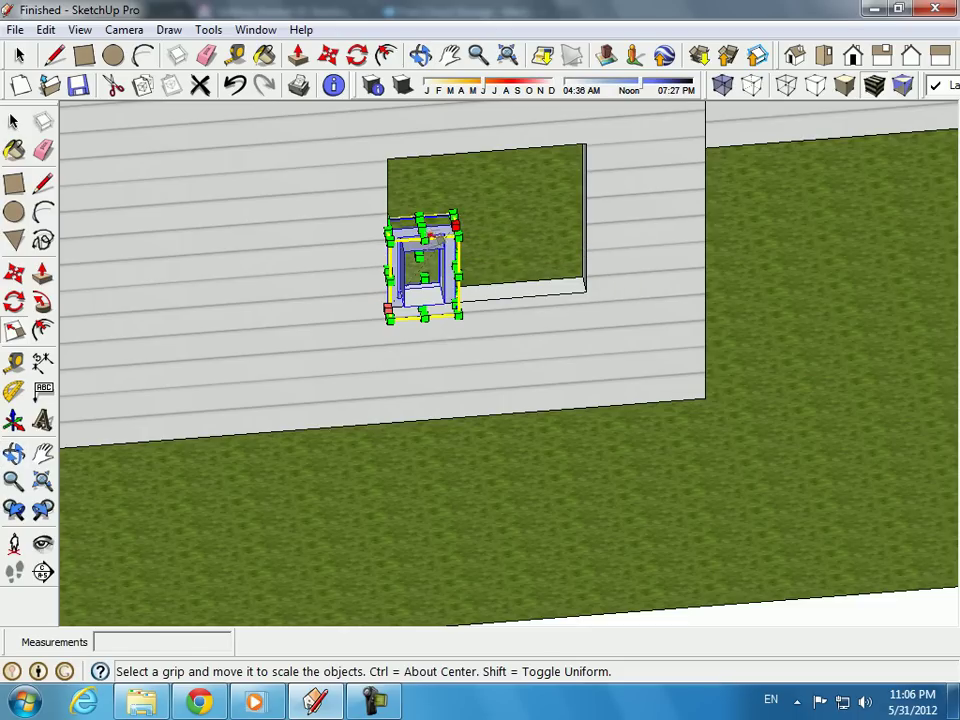
Stretch the skylight up to the opening's top and about 2.93 times wider to its right edge.
{"action": "mouse_move", "coordinate": [422, 241]}
{"action": "left_mouse_down"}
{"action": "mouse_move", "coordinate": [412, 202]}
{"action": "mouse_move", "coordinate": [421, 157]}
{"action": "left_mouse_up"}
{"action": "scroll", "coordinate": [452, 229], "scroll_direction": "up", "scroll_amount": 2}
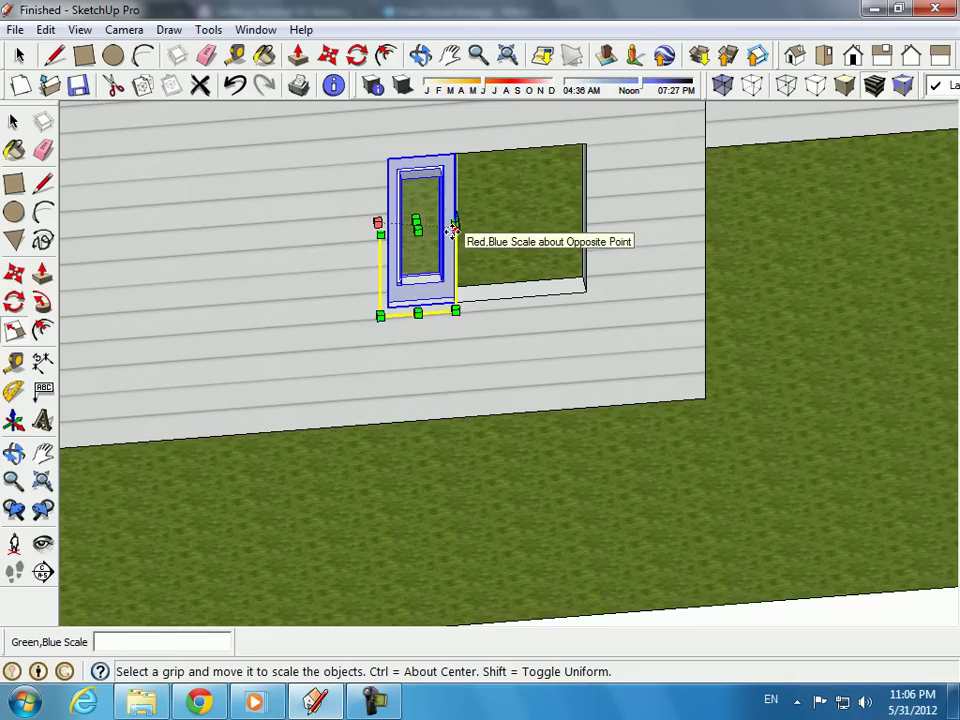
{"action": "scroll", "coordinate": [463, 317], "scroll_direction": "up", "scroll_amount": 1}
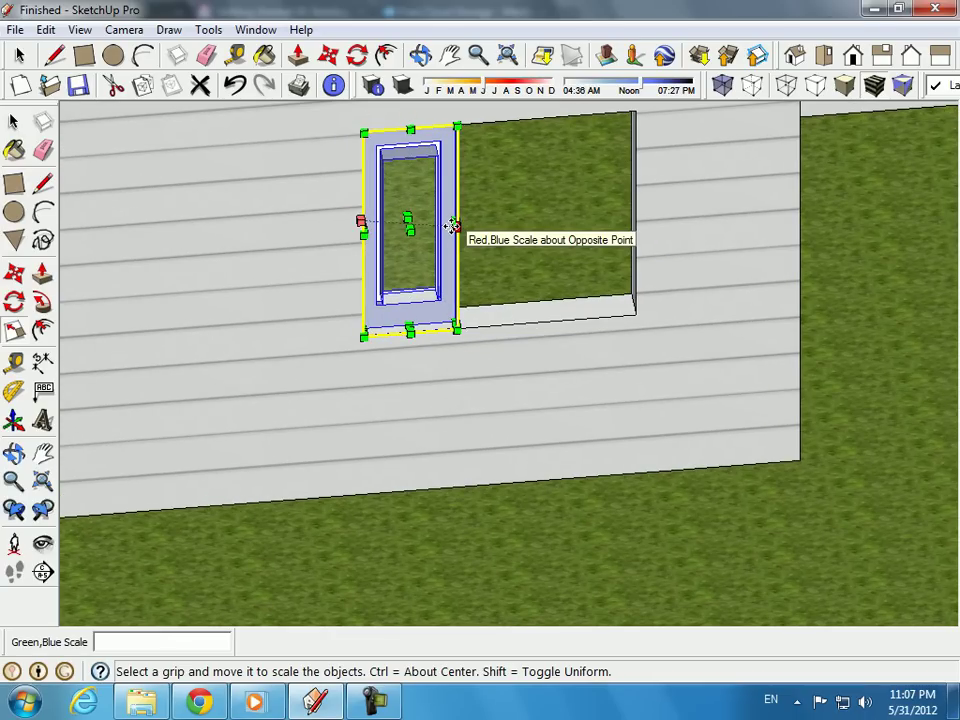
{"action": "left_click_drag", "start_coordinate": [454, 226], "coordinate": [634, 212]}
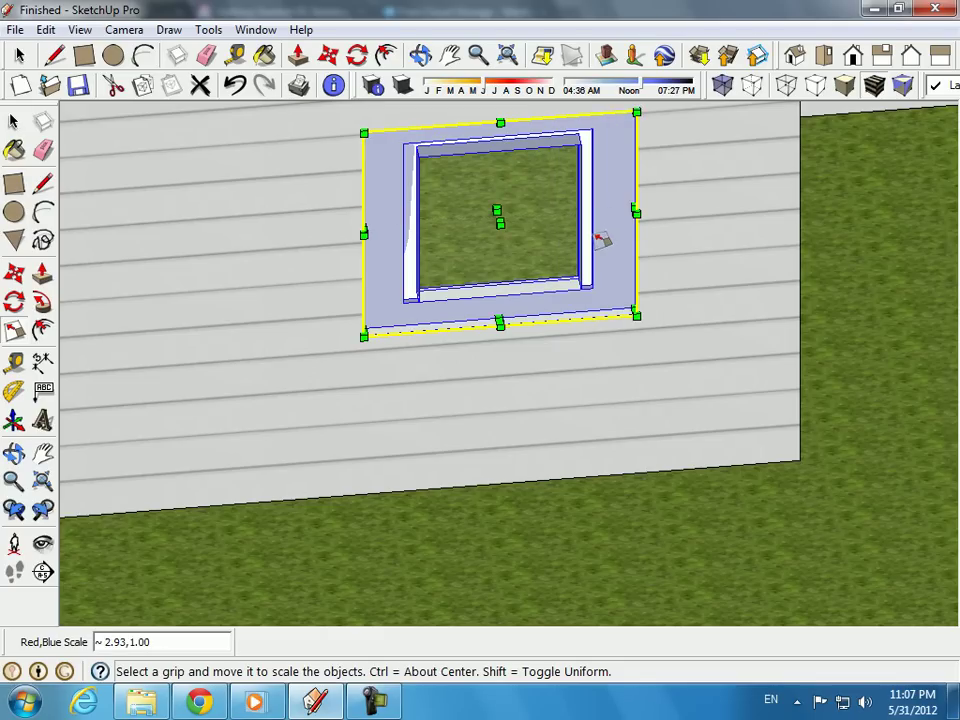
{"action": "scroll", "coordinate": [575, 265], "scroll_direction": "down", "scroll_amount": 2}
{"action": "scroll", "coordinate": [560, 300], "scroll_direction": "down", "scroll_amount": 1}
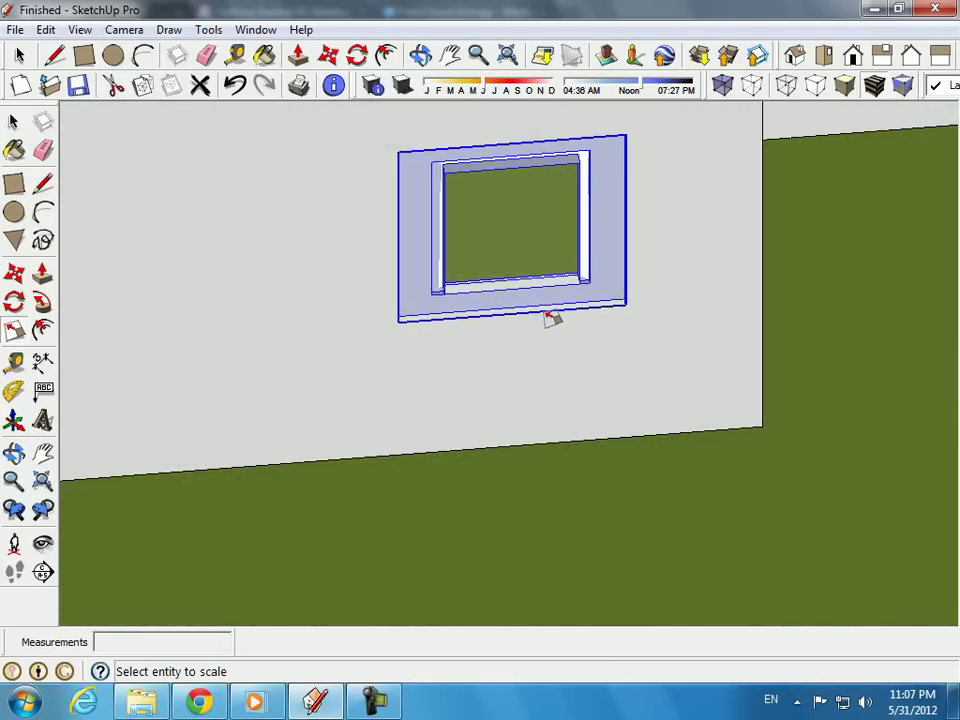
{"action": "scroll", "coordinate": [548, 318], "scroll_direction": "down", "scroll_amount": 1}
{"action": "scroll", "coordinate": [548, 318], "scroll_direction": "down", "scroll_amount": 1}
{"action": "key", "text": "space"}
{"action": "left_click", "coordinate": [66, 281]}
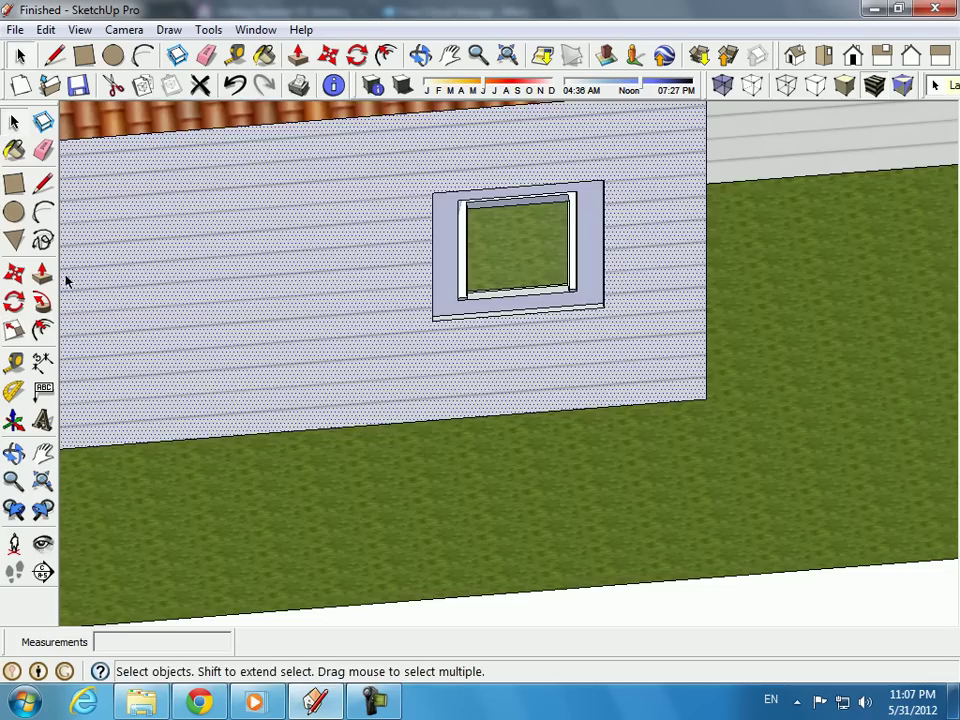